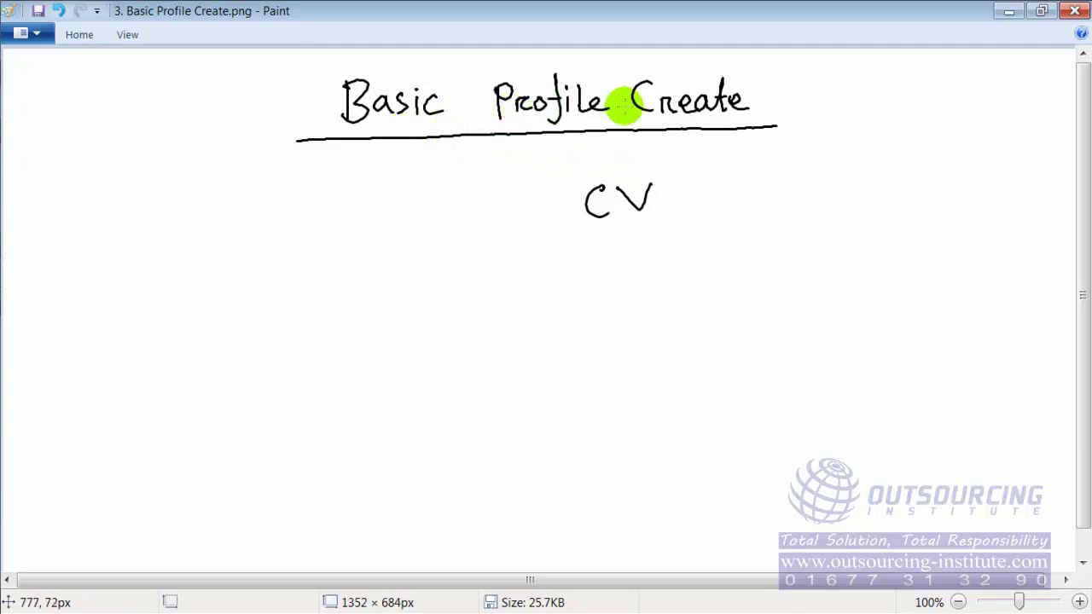
Step: Bring Firefox forward and launch Create Your Profile from the oDesk Find Jobs page
{"action": "mouse_move", "coordinate": [25, 246]}
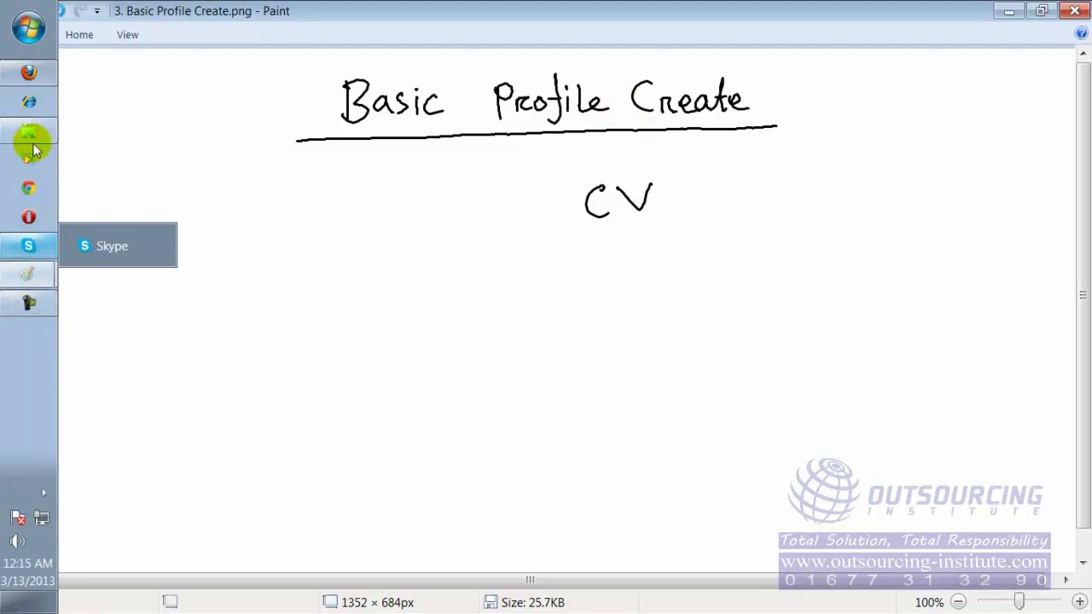
{"action": "mouse_move", "coordinate": [37, 300]}
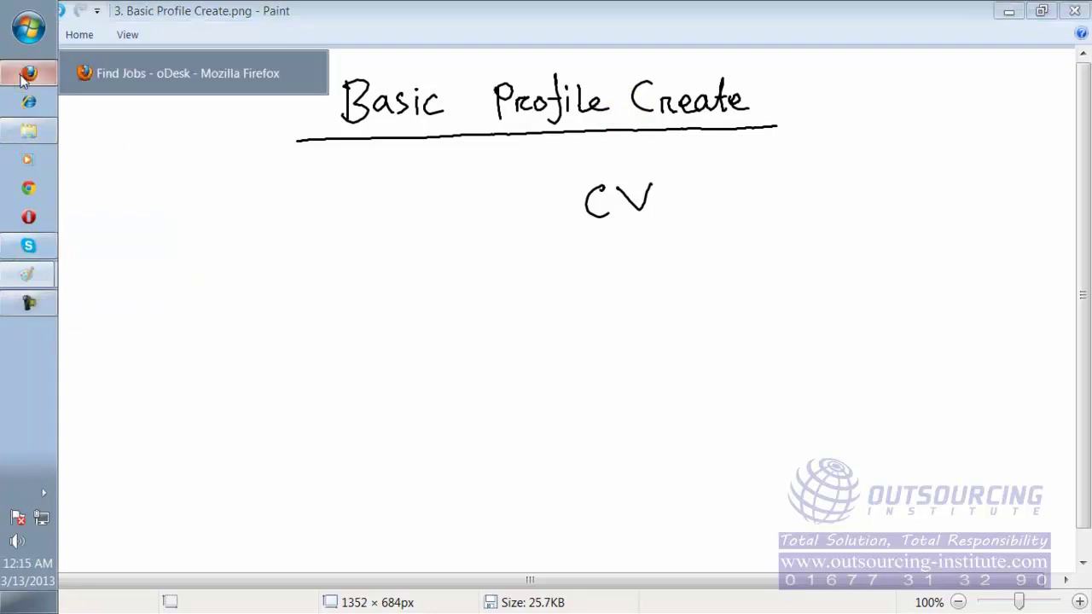
{"action": "left_click", "coordinate": [28, 72]}
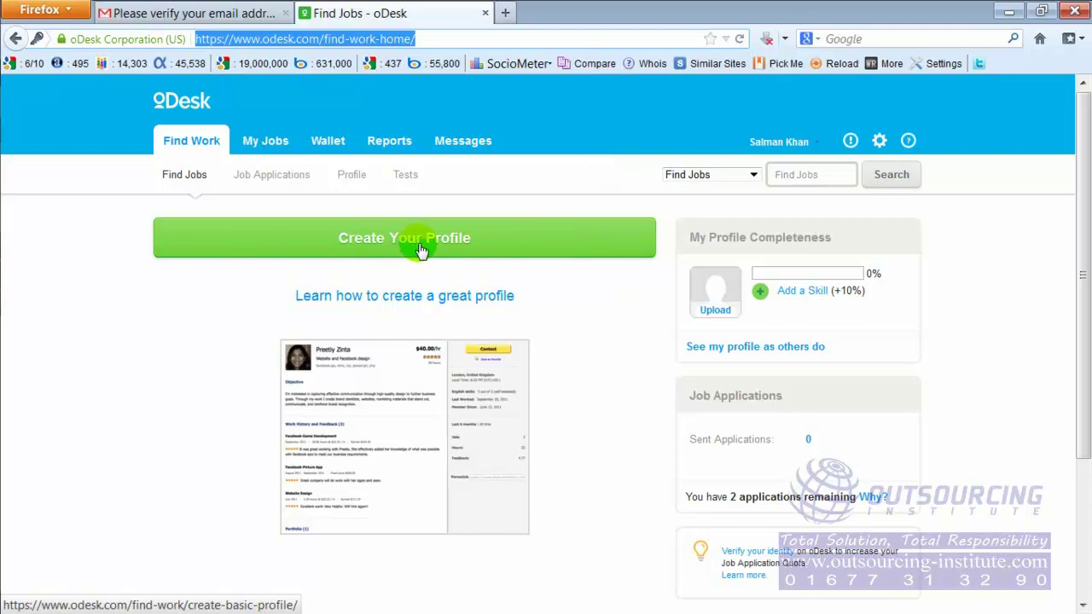
{"action": "left_click", "coordinate": [512, 245]}
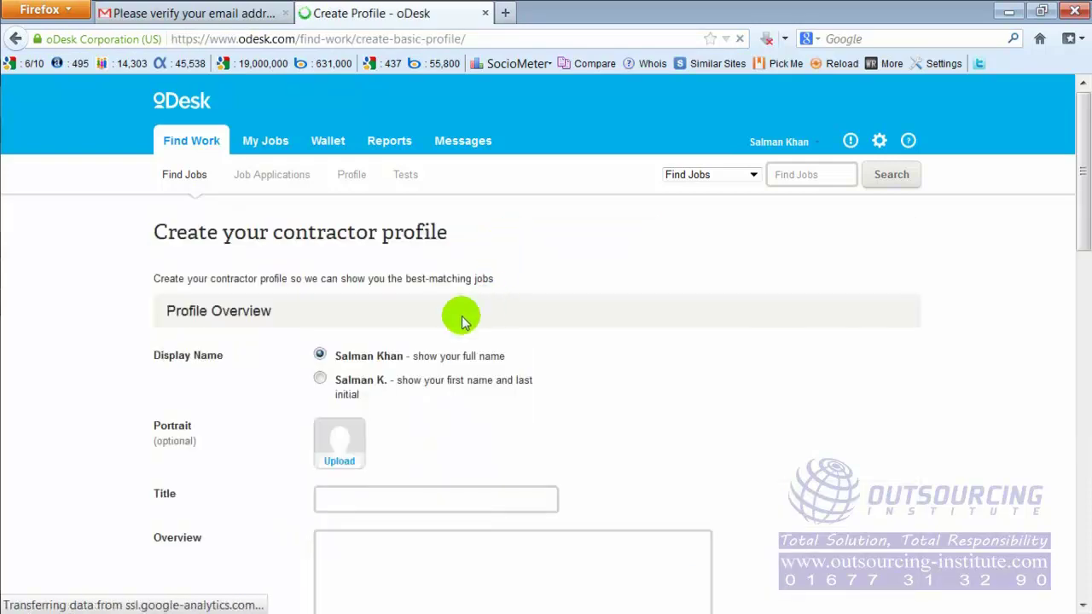
{"action": "scroll", "coordinate": [364, 361], "scroll_direction": "down", "scroll_amount": 15}
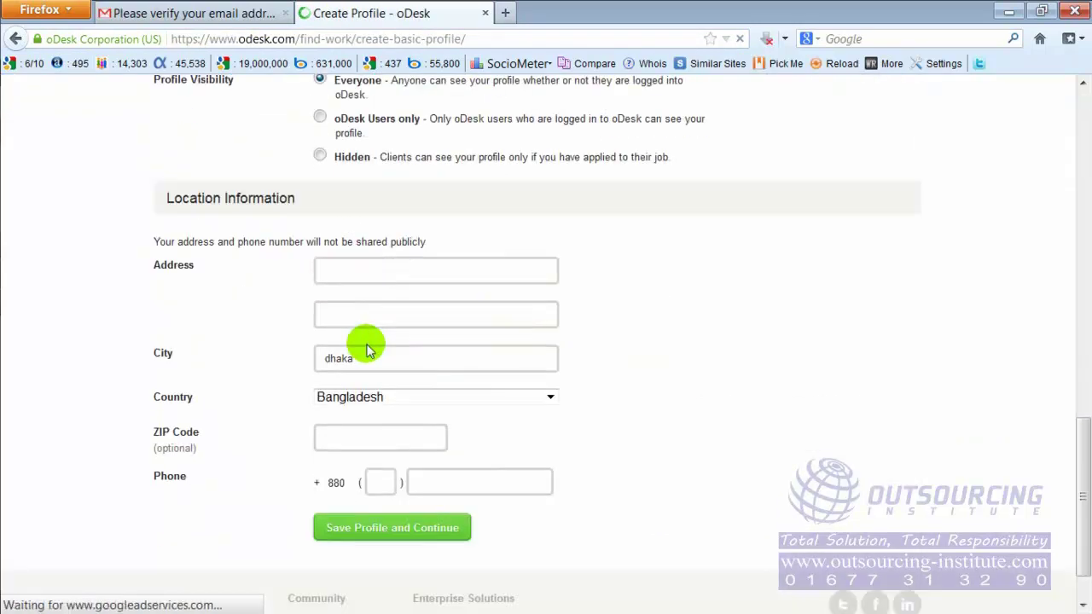
{"action": "scroll", "coordinate": [371, 324], "scroll_direction": "up", "scroll_amount": 15}
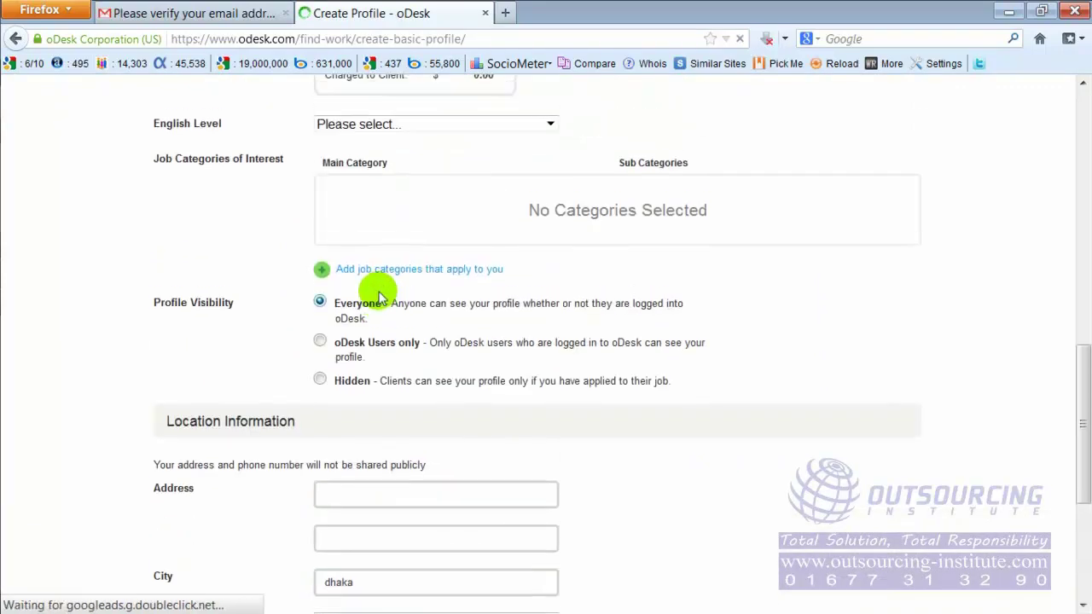
{"action": "scroll", "coordinate": [380, 292], "scroll_direction": "up", "scroll_amount": 6}
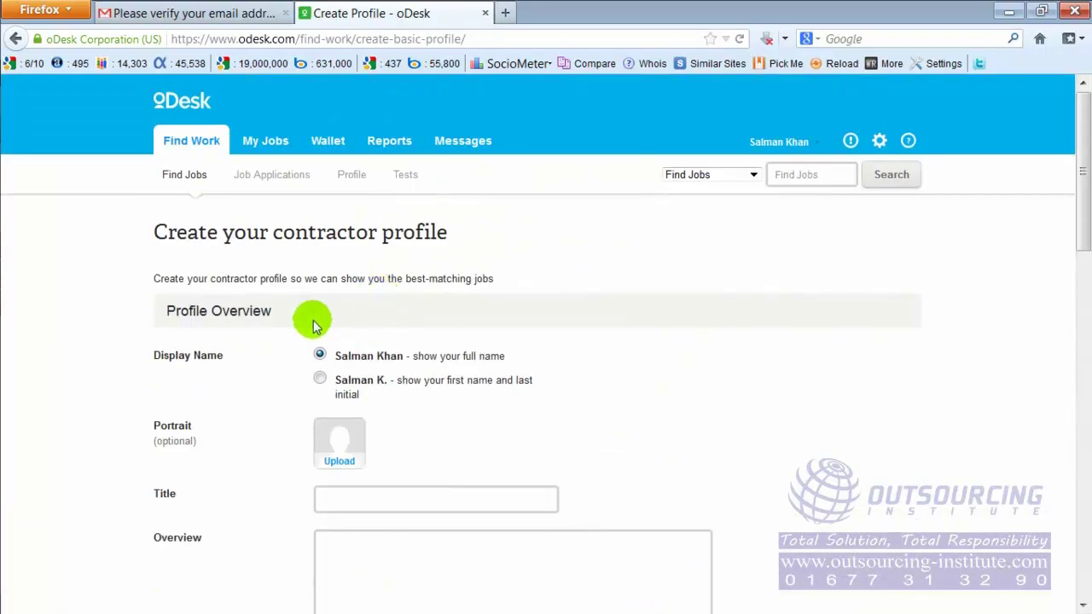
{"action": "scroll", "coordinate": [307, 320], "scroll_direction": "down", "scroll_amount": 2}
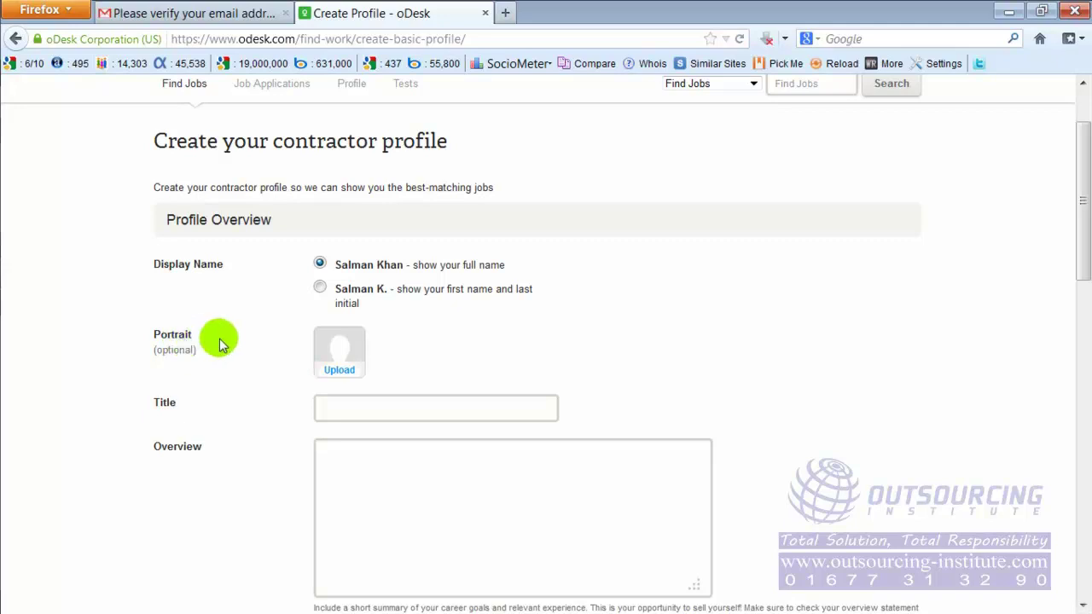
{"action": "left_click", "coordinate": [346, 375]}
Step: Browse to Libraries > Pictures and upload index.jpg as the portrait photo
{"action": "left_click", "coordinate": [451, 403]}
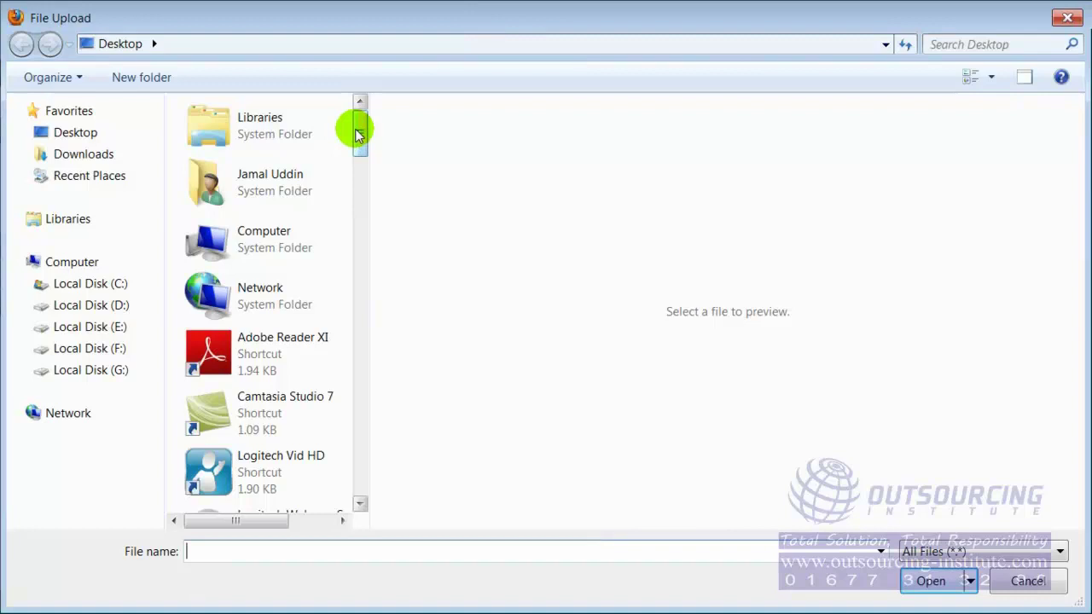
{"action": "mouse_move", "coordinate": [361, 136]}
{"action": "left_mouse_down"}
{"action": "mouse_move", "coordinate": [361, 150]}
{"action": "mouse_move", "coordinate": [361, 120]}
{"action": "left_mouse_up"}
{"action": "left_click", "coordinate": [68, 221]}
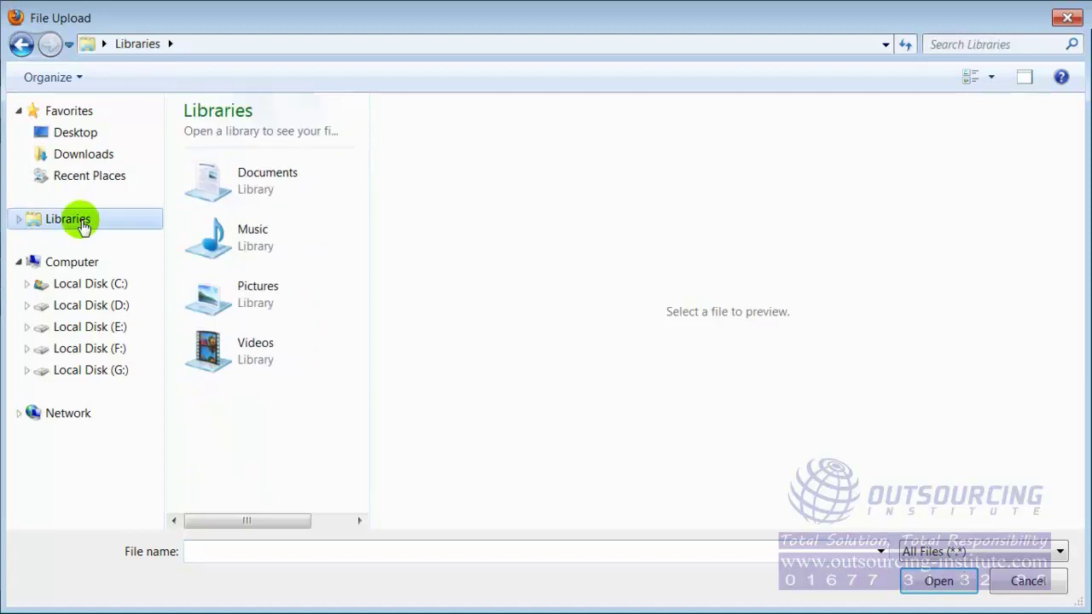
{"action": "double_click", "coordinate": [224, 300]}
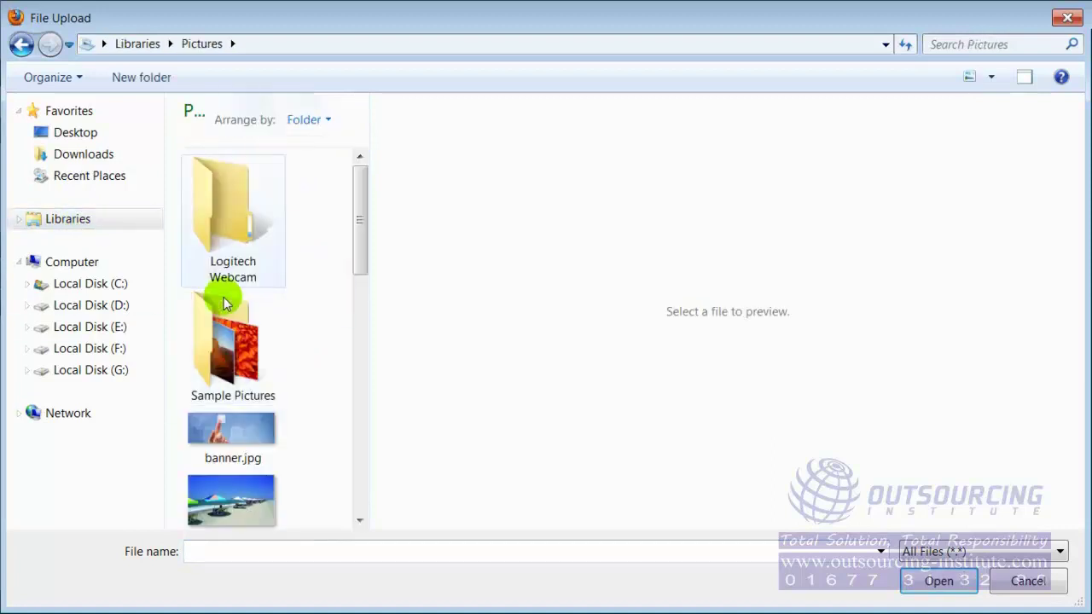
{"action": "left_click_drag", "start_coordinate": [361, 198], "coordinate": [324, 335]}
{"action": "left_click", "coordinate": [223, 236]}
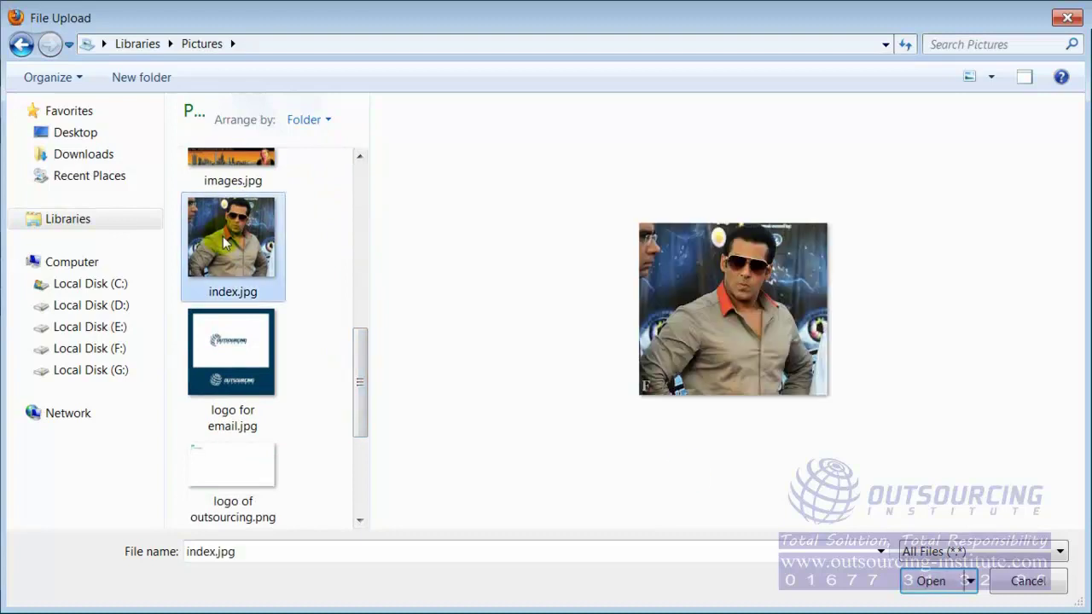
{"action": "left_click", "coordinate": [923, 578]}
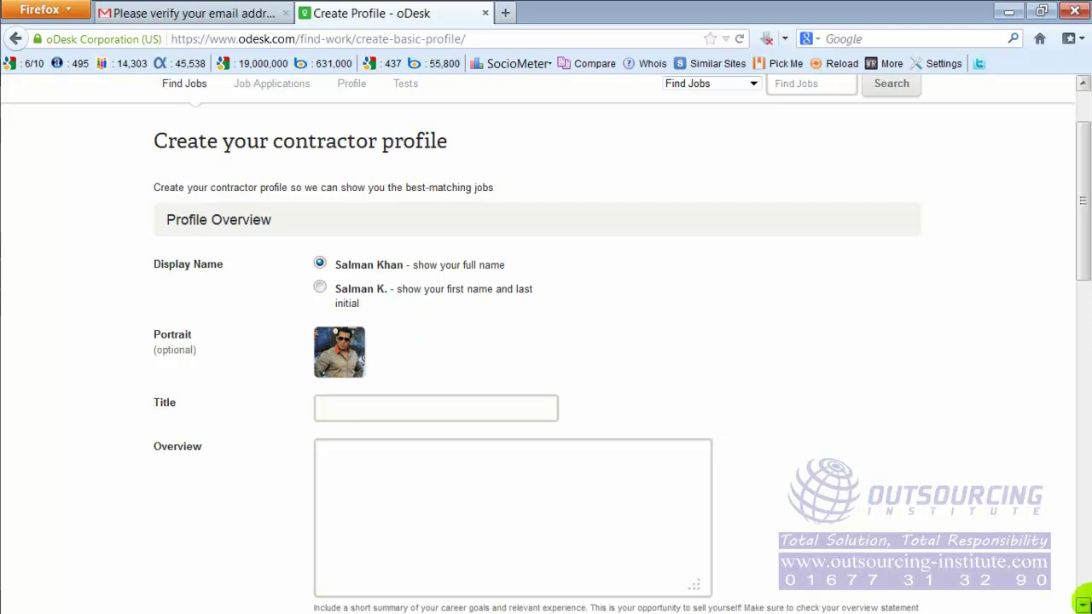
{"action": "left_click", "coordinate": [475, 402]}
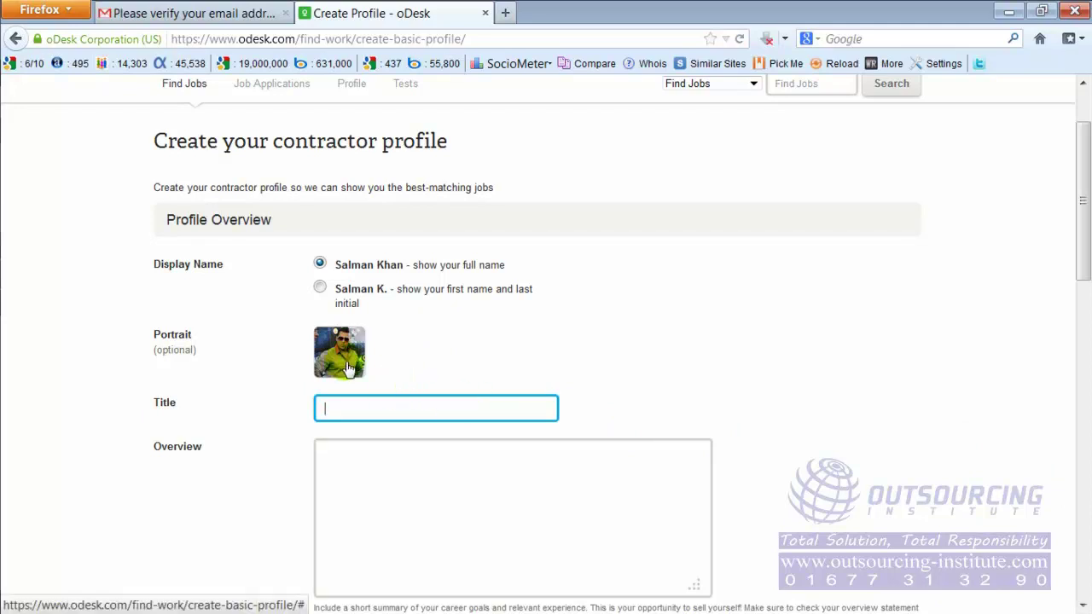
{"action": "left_click", "coordinate": [508, 344]}
{"action": "scroll", "coordinate": [508, 344], "scroll_direction": "down", "scroll_amount": 2}
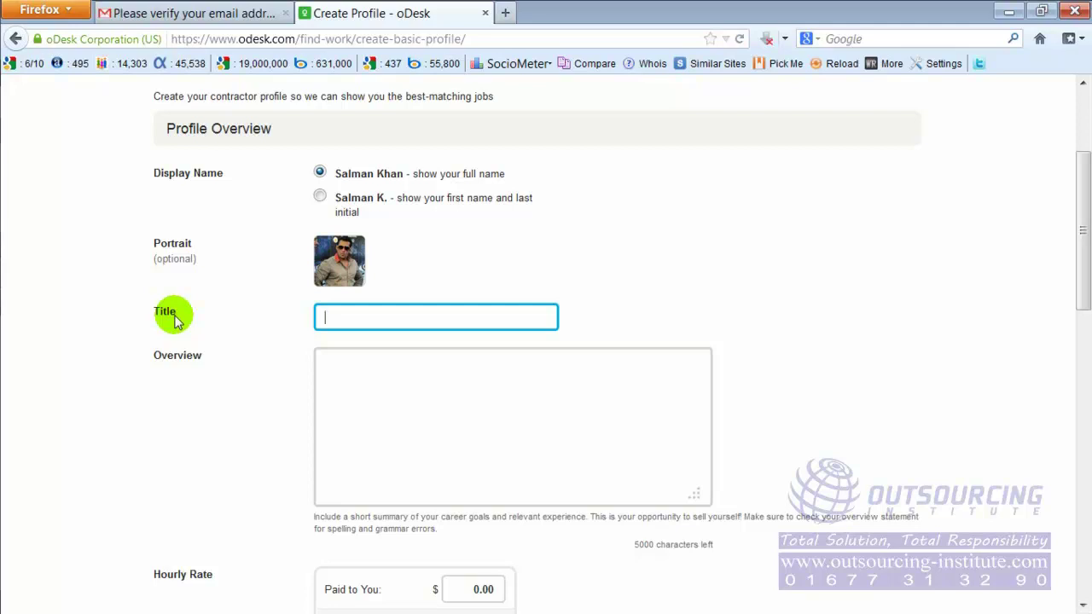
{"action": "type", "text": "Off Page SEO"}
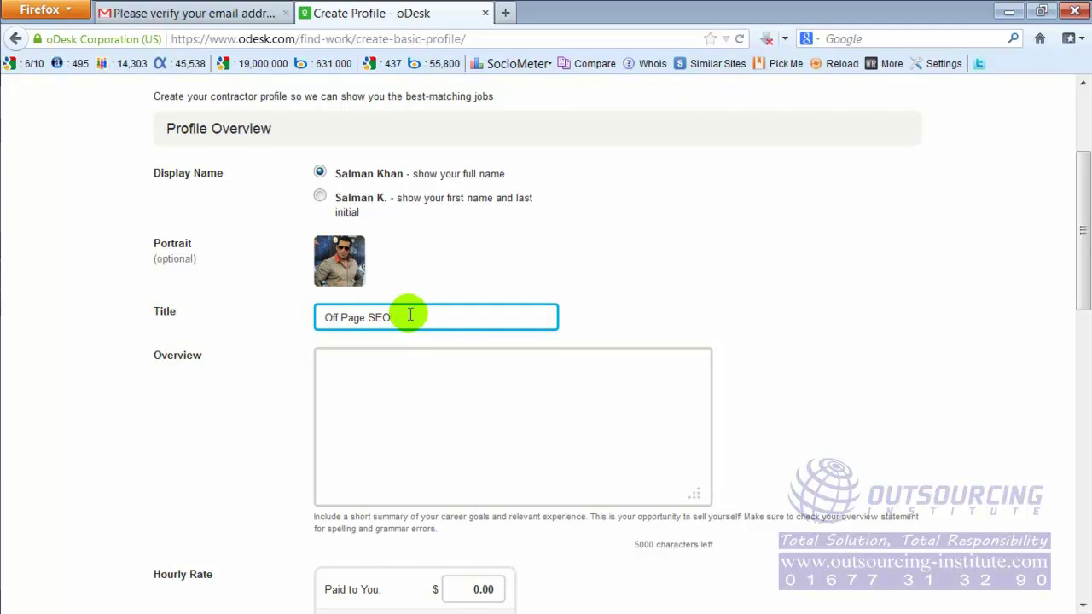
{"action": "double_click", "coordinate": [378, 315]}
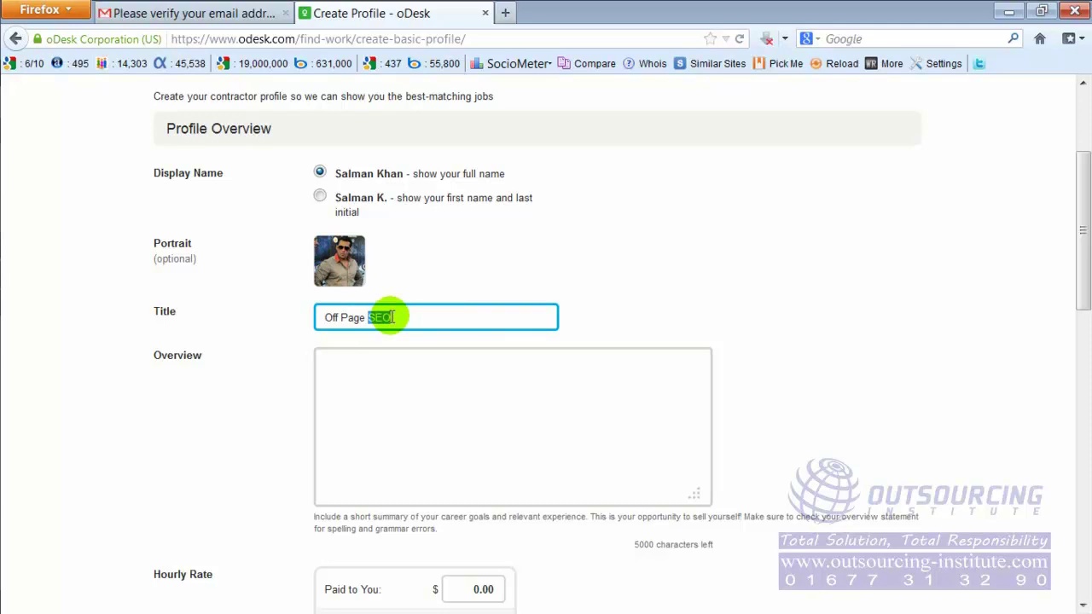
{"action": "left_click", "coordinate": [367, 317]}
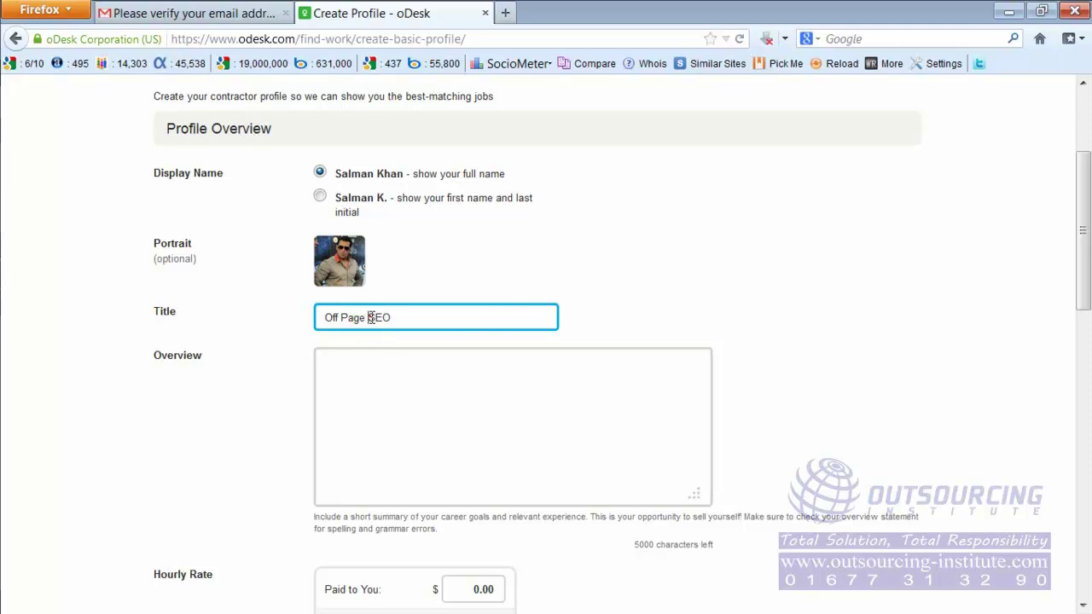
{"action": "left_click_drag", "start_coordinate": [368, 317], "coordinate": [327, 314]}
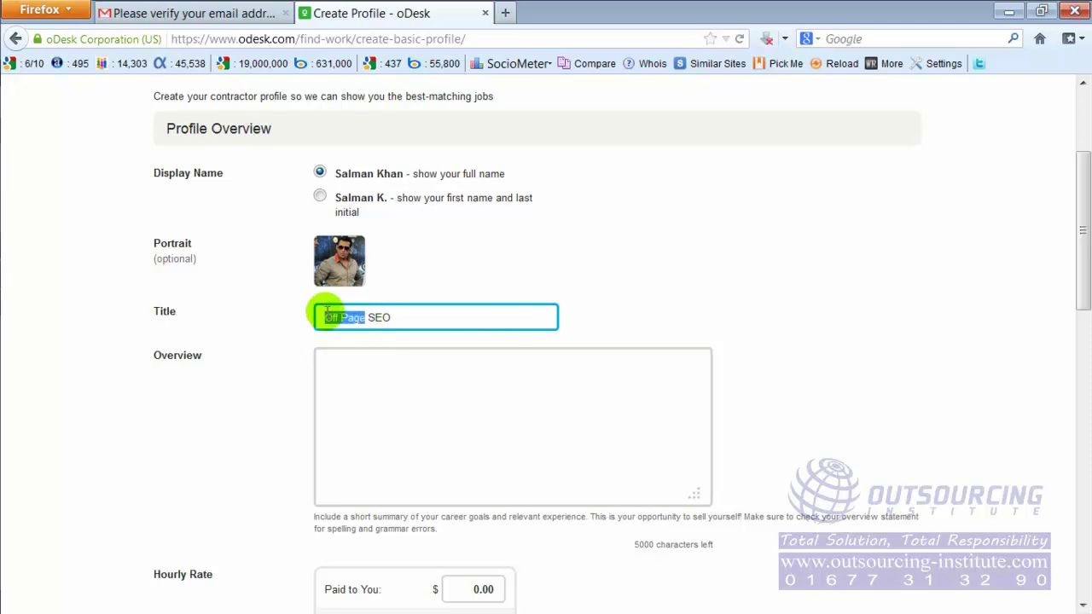
{"action": "left_click", "coordinate": [404, 318]}
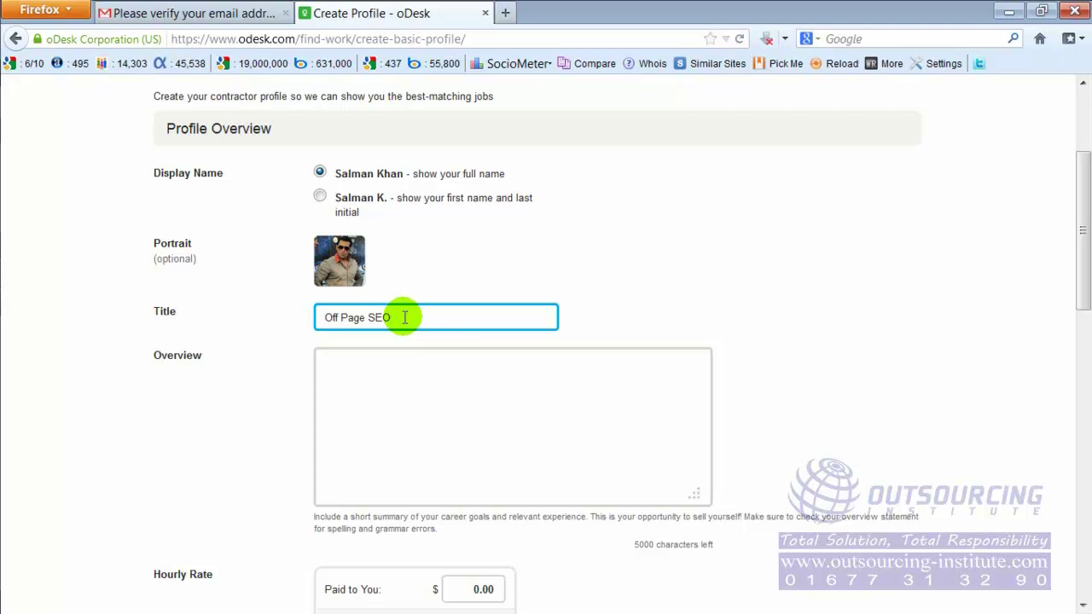
Step: Leave the title as 'Off Page SEO' and put the caret in the Overview box
{"action": "left_click_drag", "start_coordinate": [367, 317], "coordinate": [407, 319]}
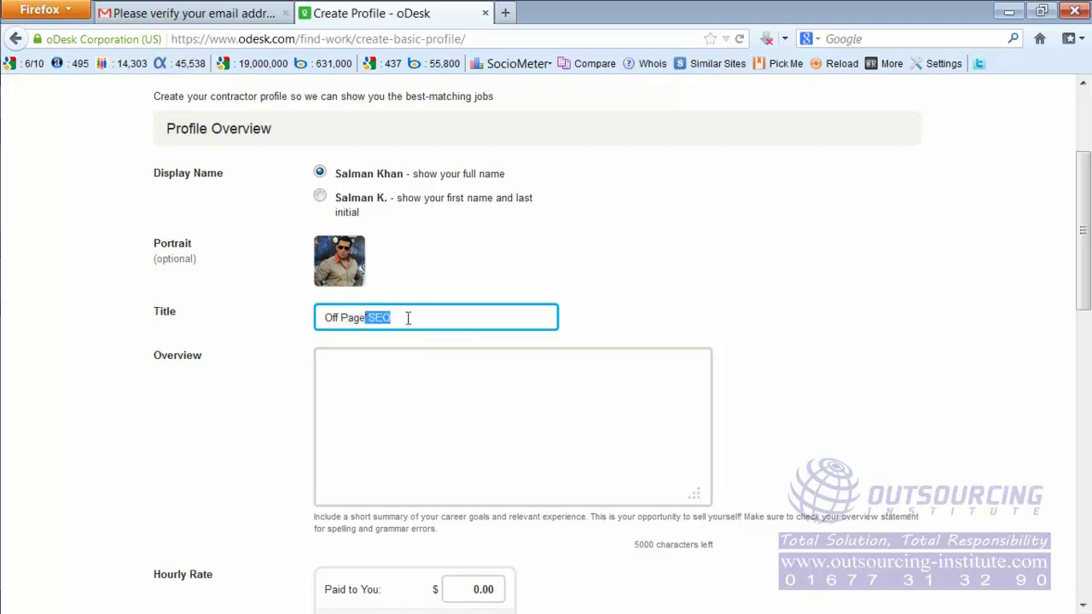
{"action": "left_click_drag", "start_coordinate": [325, 317], "coordinate": [365, 320]}
{"action": "left_click", "coordinate": [409, 319]}
{"action": "left_click", "coordinate": [402, 382]}
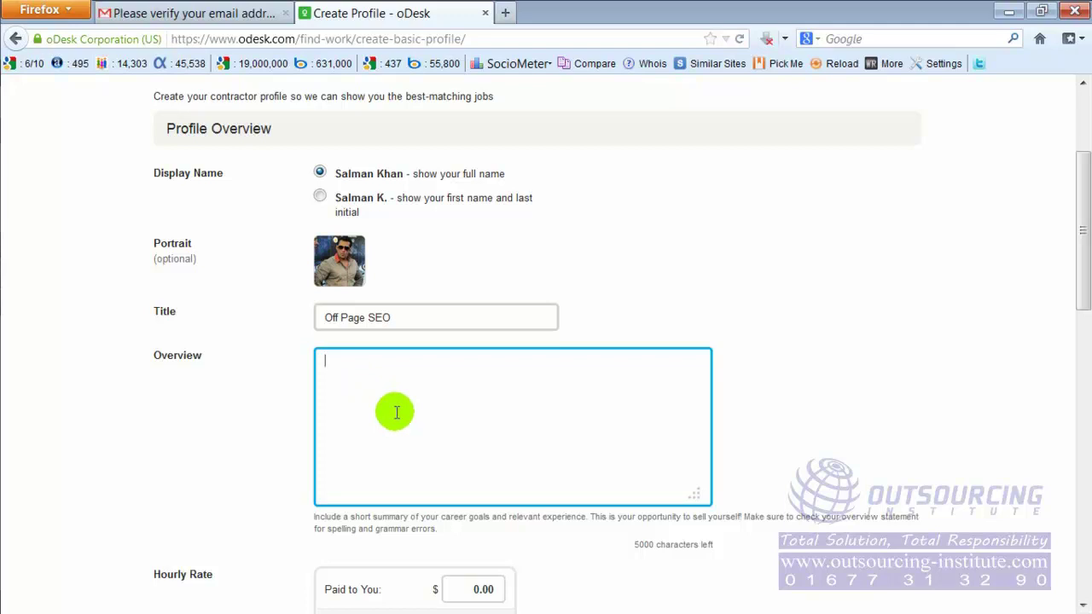
Step: Type a line of random filler text into the Overview box
{"action": "left_click", "coordinate": [424, 319]}
{"action": "left_click", "coordinate": [413, 392]}
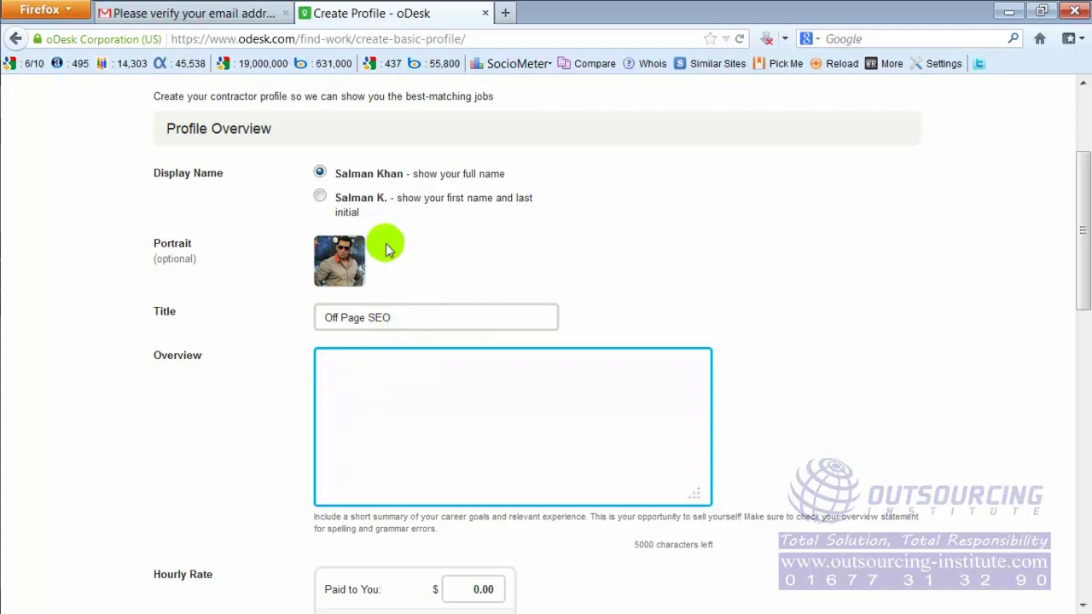
{"action": "left_click_drag", "start_coordinate": [368, 317], "coordinate": [317, 313]}
{"action": "left_click", "coordinate": [341, 371]}
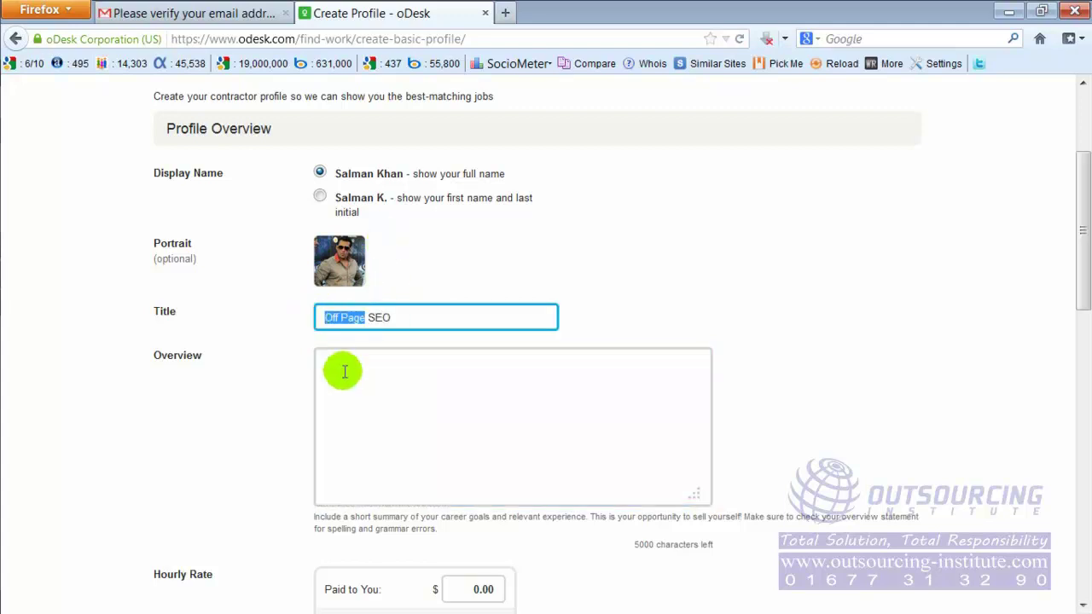
{"action": "left_click", "coordinate": [341, 370]}
{"action": "type", "text": "kjgs;ldfkgjs df"}
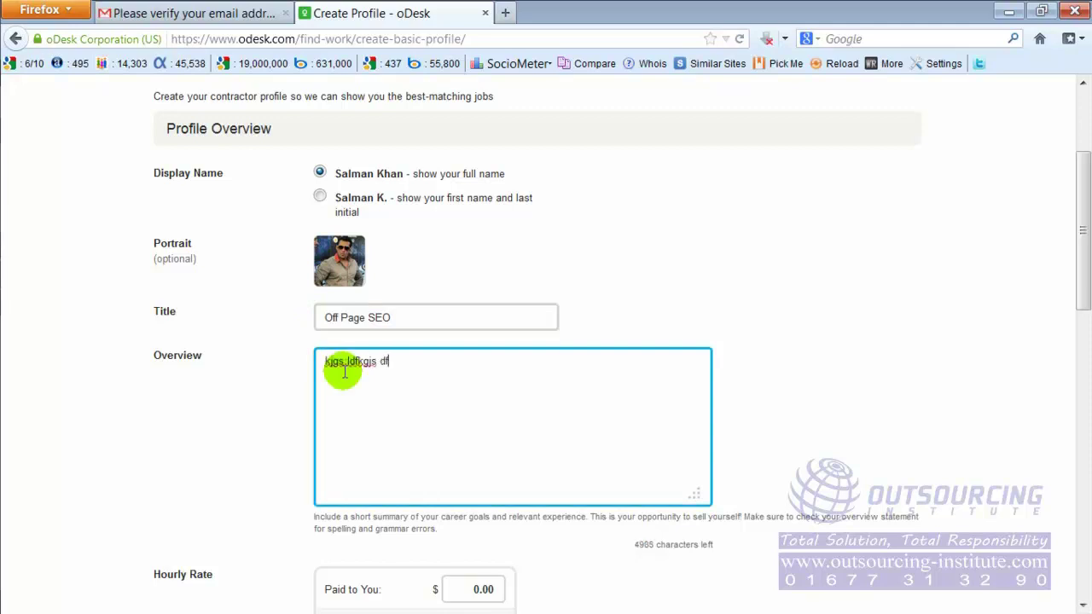
{"action": "type", "text": "sldkfj;sldkfgj s;dfkljs;l dfldjf;lskfgj;s ldfksj; fg;slkdfgj;s dlfgkjsd;lgfk"}
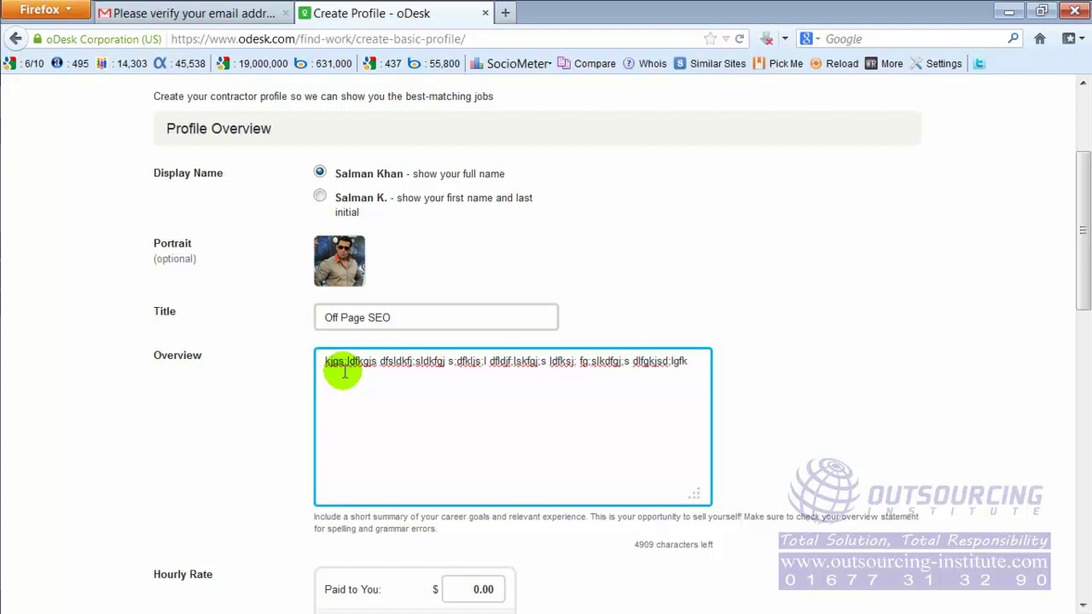
Step: Copy the filler and paste it repeatedly into two paragraphs, leaving 4175 characters
{"action": "key", "text": "ctrl+a"}
{"action": "key", "text": "ctrl+c"}
{"action": "left_click", "coordinate": [345, 373]}
{"action": "key", "text": "ctrl+v"}
{"action": "key", "text": "ctrl+v"}
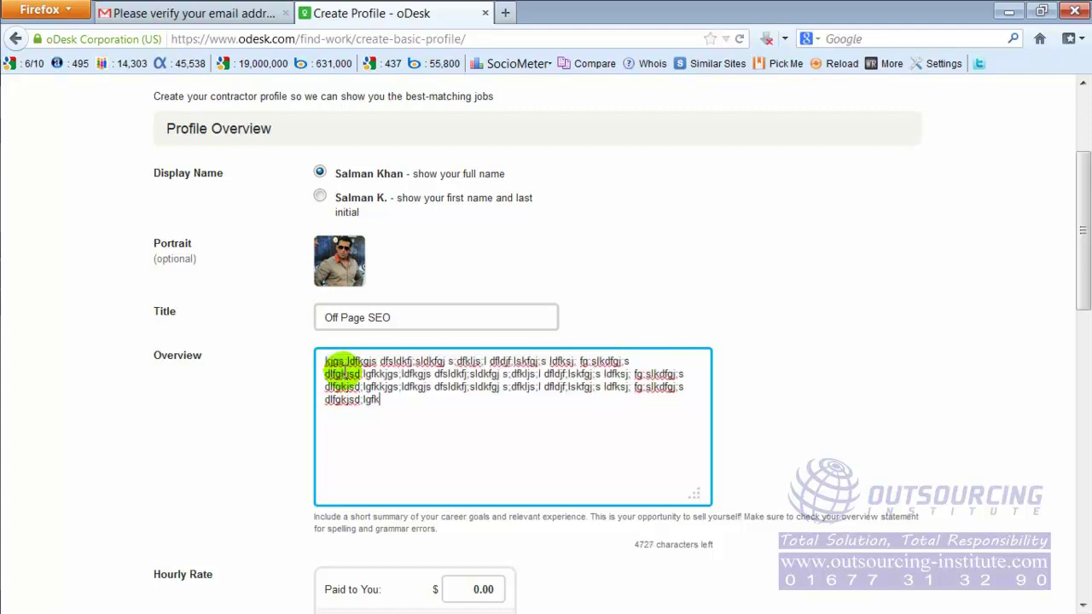
{"action": "key", "text": "Return"}
{"action": "key", "text": "Return"}
{"action": "key", "text": "ctrl+v"}
{"action": "key", "text": "Return"}
{"action": "key", "text": "Return"}
{"action": "key", "text": "Return"}
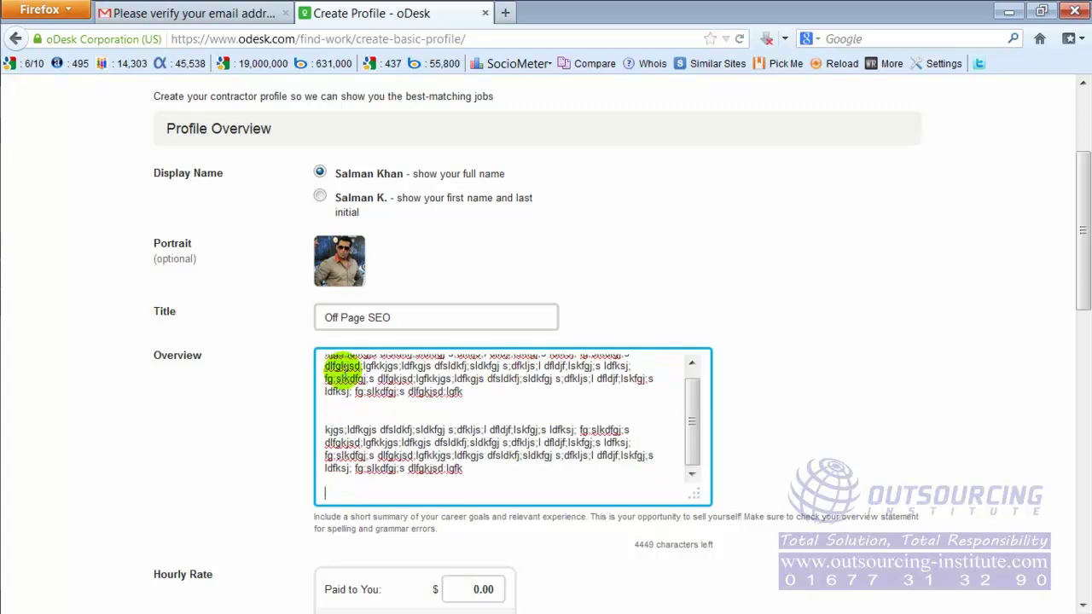
{"action": "key", "text": "ctrl+v"}
{"action": "key", "text": "ctrl+v"}
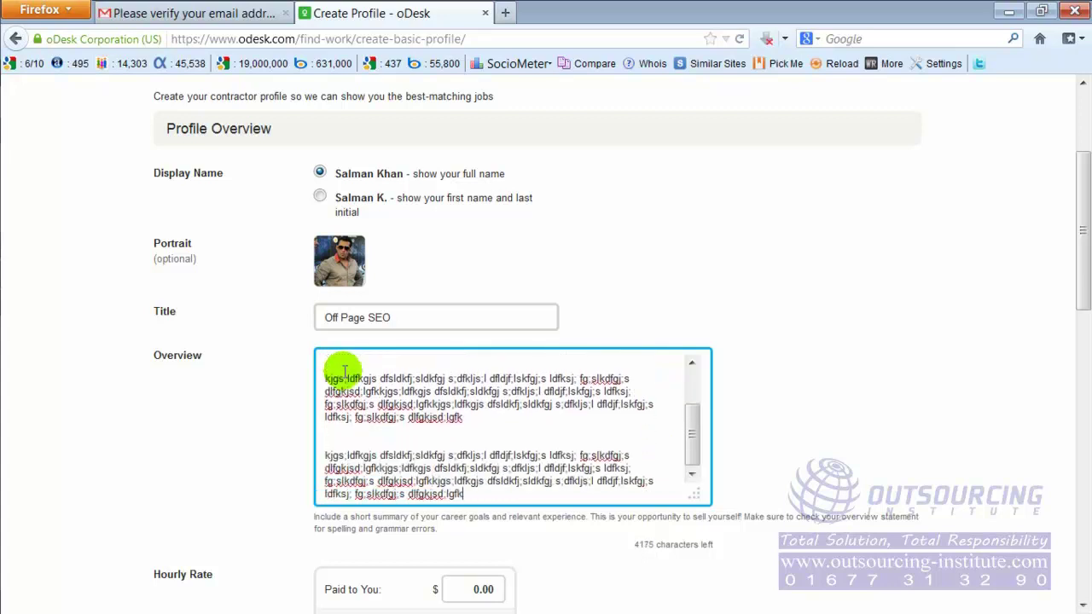
{"action": "scroll", "coordinate": [453, 419], "scroll_direction": "down", "scroll_amount": 1}
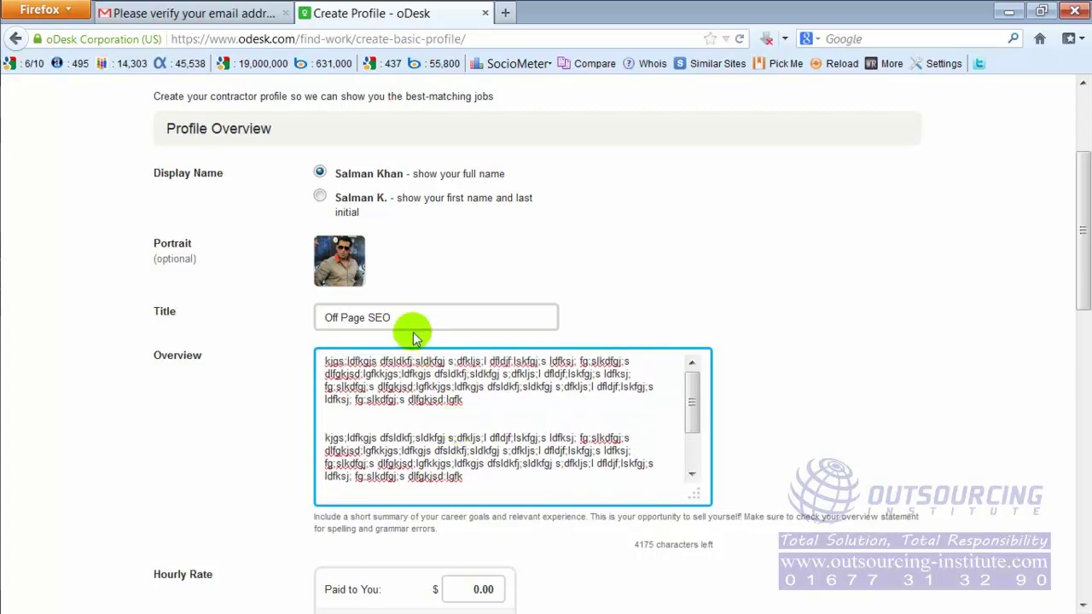
{"action": "scroll", "coordinate": [413, 333], "scroll_direction": "up", "scroll_amount": 1}
{"action": "scroll", "coordinate": [409, 331], "scroll_direction": "up", "scroll_amount": 2}
{"action": "scroll", "coordinate": [398, 310], "scroll_direction": "down", "scroll_amount": 3}
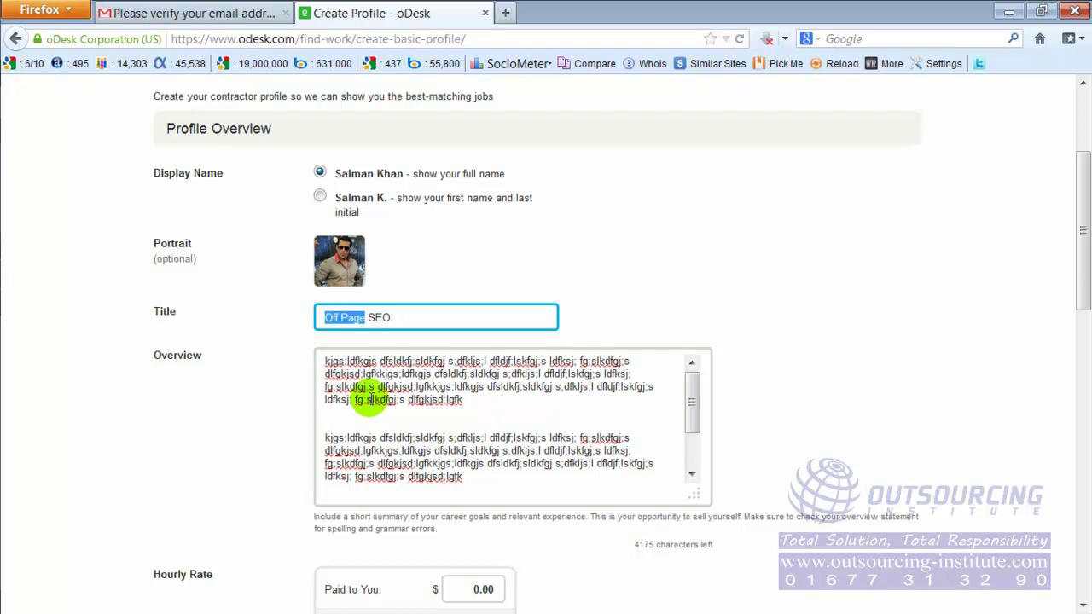
{"action": "left_click", "coordinate": [479, 402]}
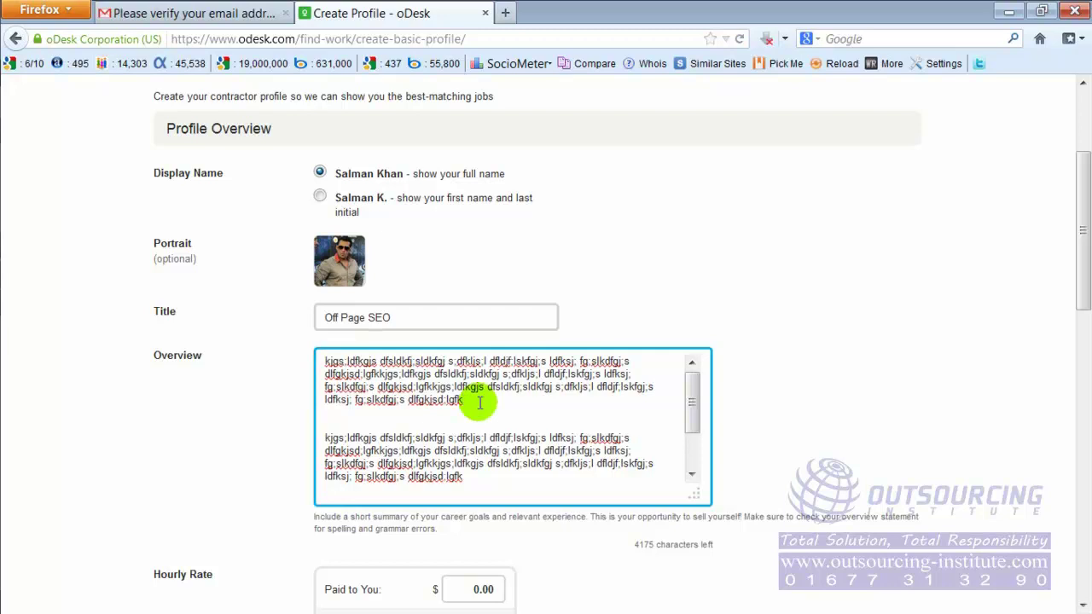
{"action": "scroll", "coordinate": [479, 403], "scroll_direction": "up", "scroll_amount": 2}
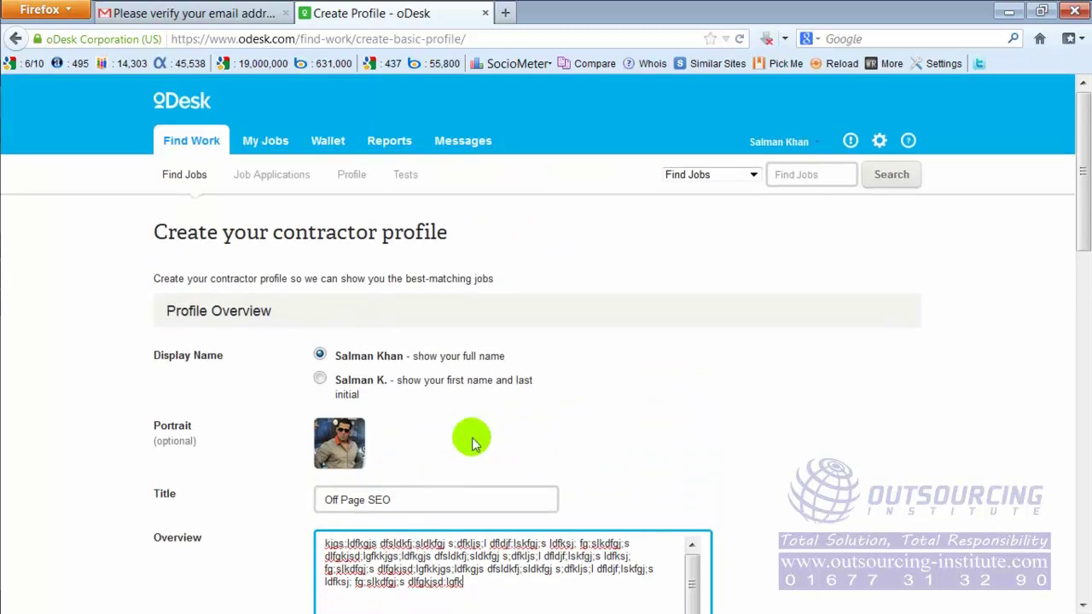
{"action": "scroll", "coordinate": [594, 364], "scroll_direction": "down", "scroll_amount": 2}
{"action": "left_click_drag", "start_coordinate": [329, 318], "coordinate": [367, 317]}
{"action": "left_click", "coordinate": [330, 318]}
{"action": "left_click_drag", "start_coordinate": [386, 388], "coordinate": [502, 469]}
{"action": "left_click", "coordinate": [501, 470]}
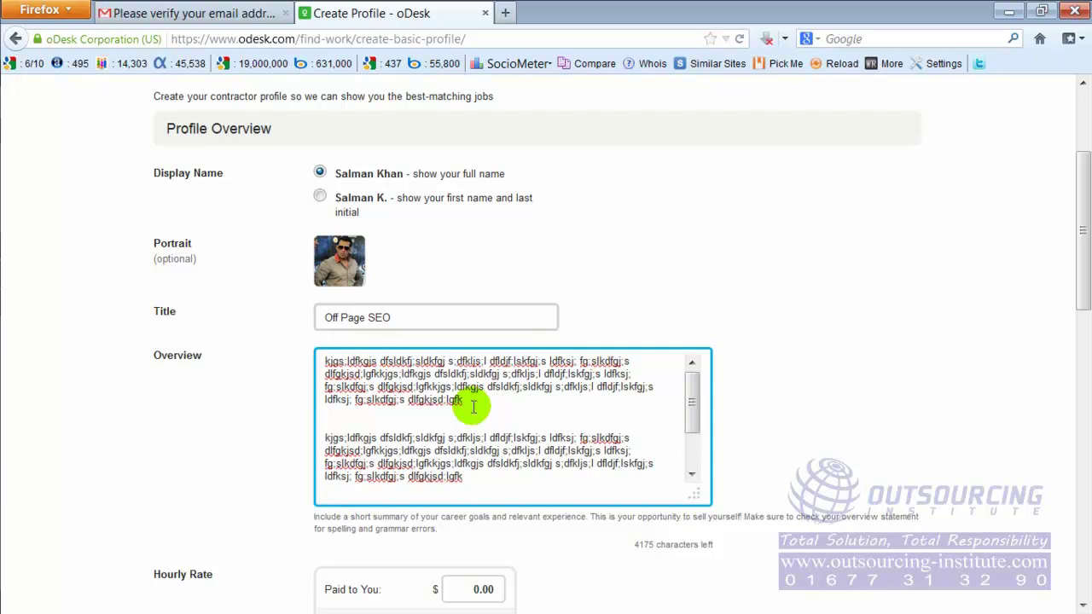
{"action": "left_click", "coordinate": [474, 407]}
{"action": "left_click", "coordinate": [468, 401]}
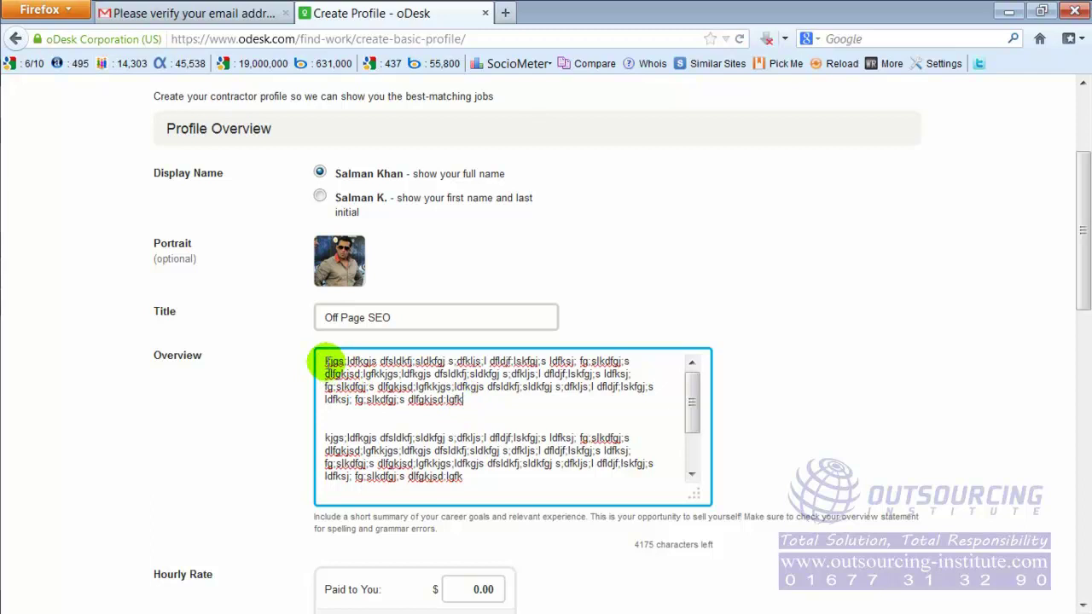
{"action": "left_click_drag", "start_coordinate": [327, 362], "coordinate": [482, 407]}
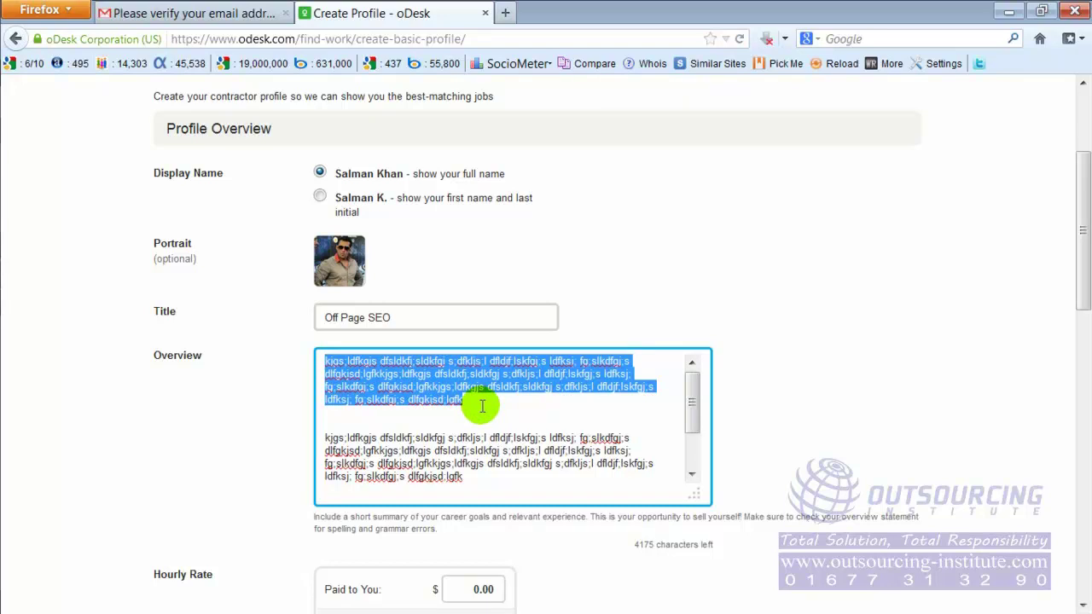
{"action": "left_click", "coordinate": [482, 407]}
{"action": "left_click", "coordinate": [766, 418]}
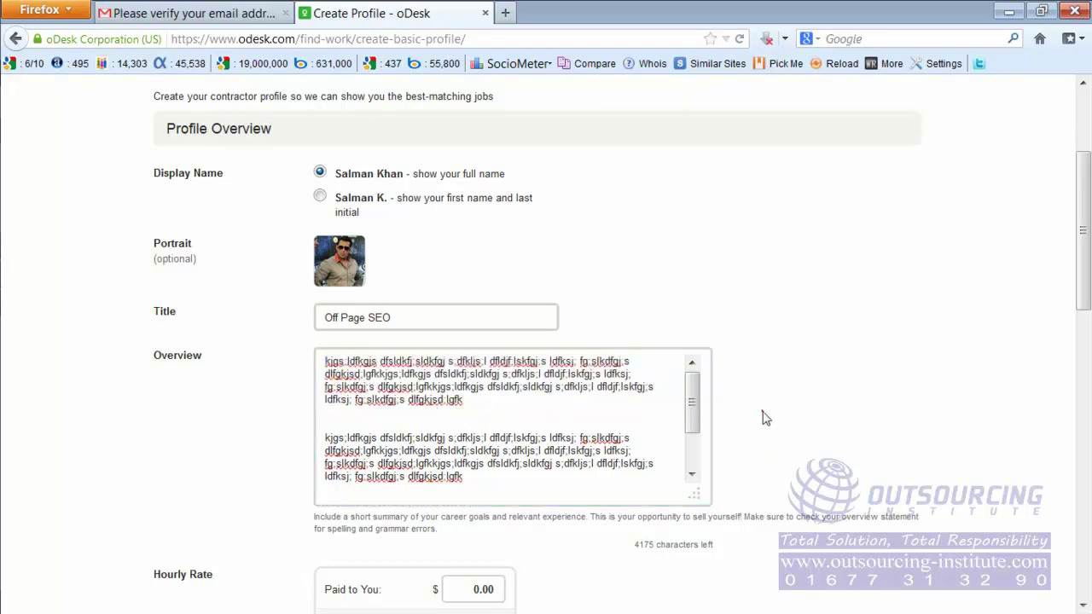
{"action": "scroll", "coordinate": [766, 418], "scroll_direction": "down", "scroll_amount": 4}
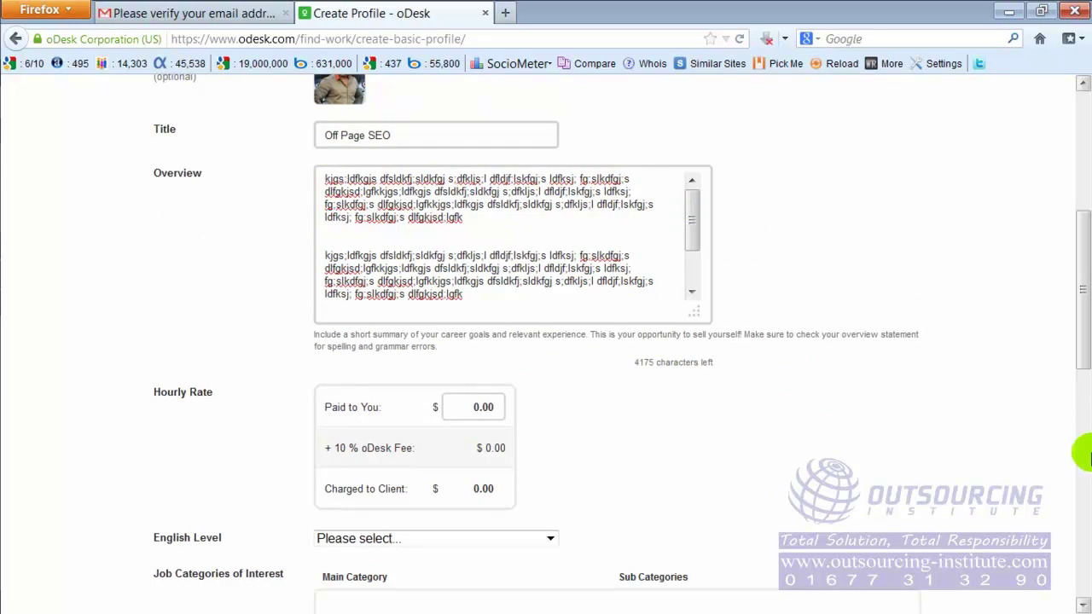
{"action": "left_click", "coordinate": [625, 231]}
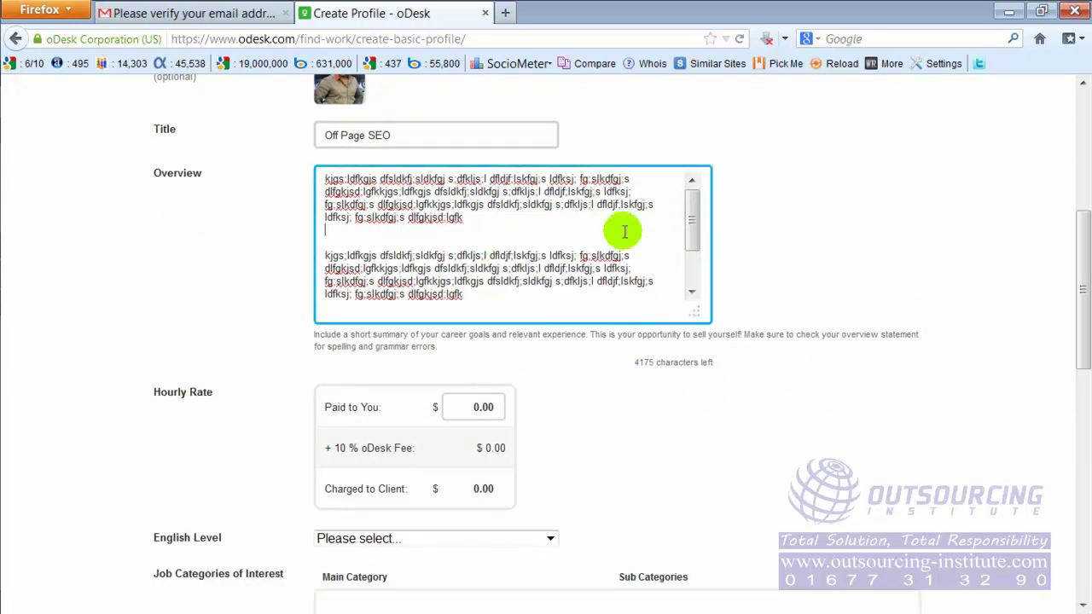
{"action": "scroll", "coordinate": [626, 234], "scroll_direction": "up", "scroll_amount": 1}
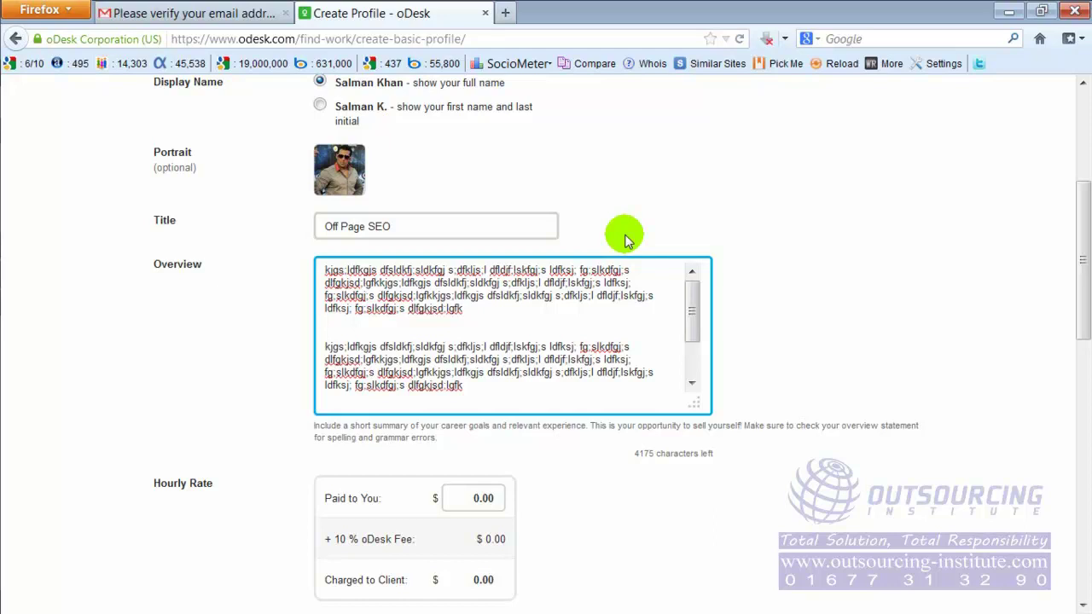
{"action": "left_click", "coordinate": [450, 229]}
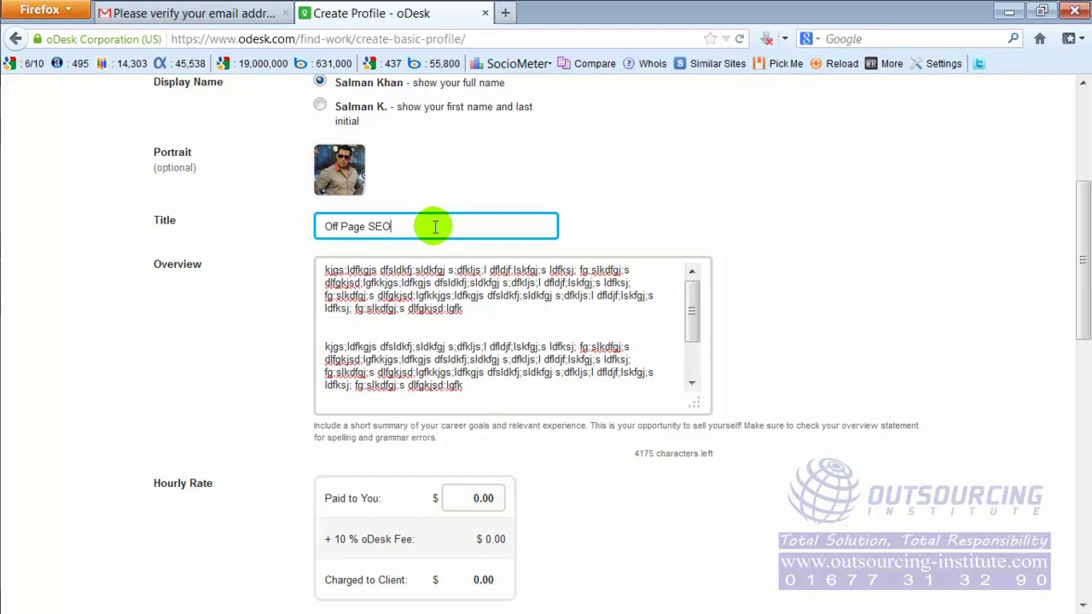
{"action": "left_click_drag", "start_coordinate": [402, 225], "coordinate": [325, 224]}
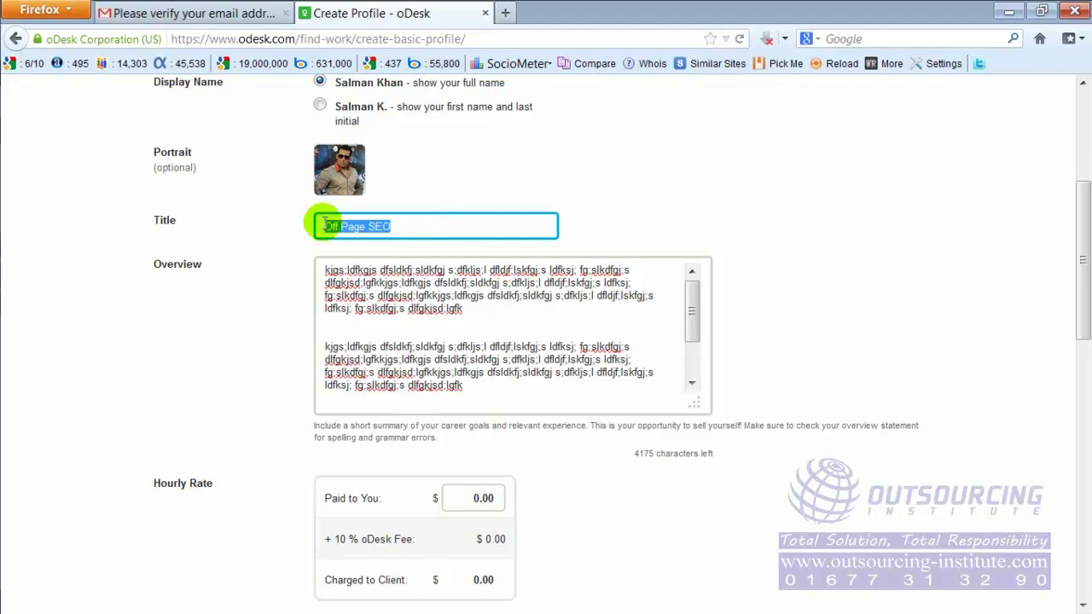
{"action": "left_click", "coordinate": [328, 274]}
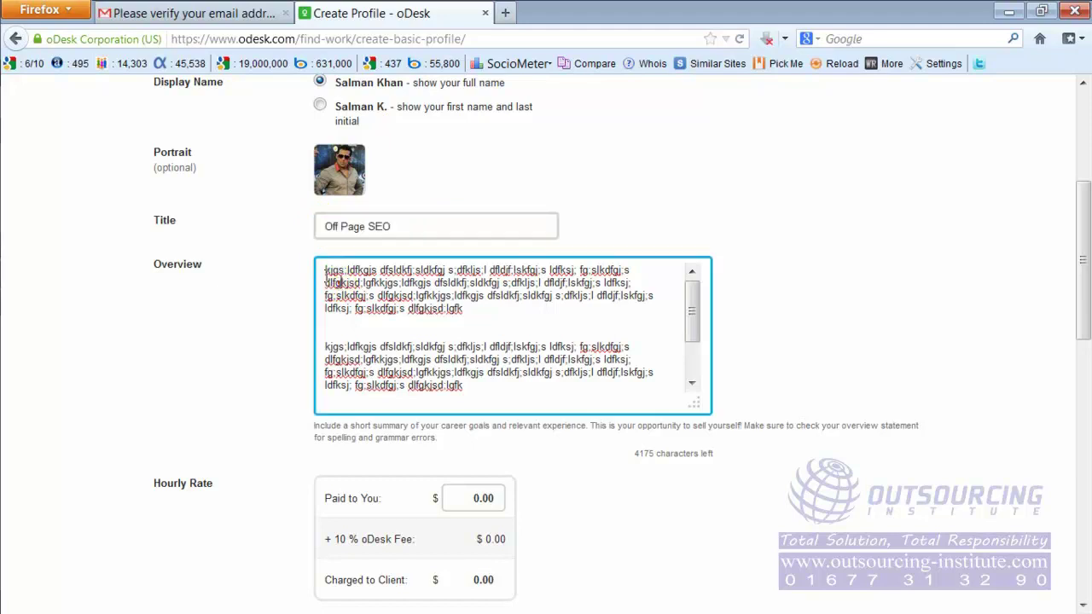
{"action": "triple_click", "coordinate": [327, 272]}
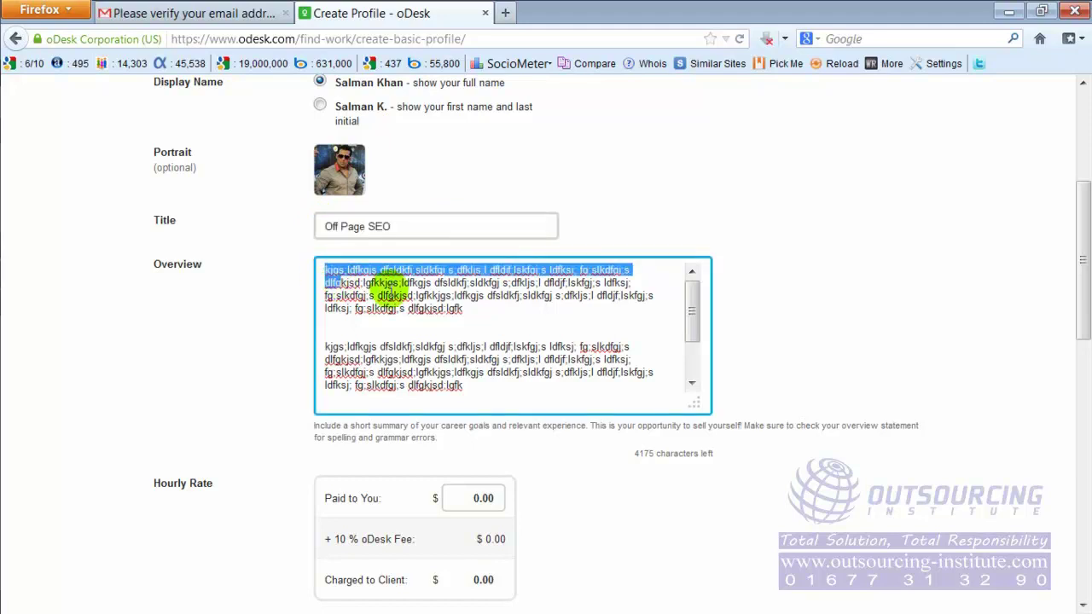
{"action": "left_click", "coordinate": [389, 291]}
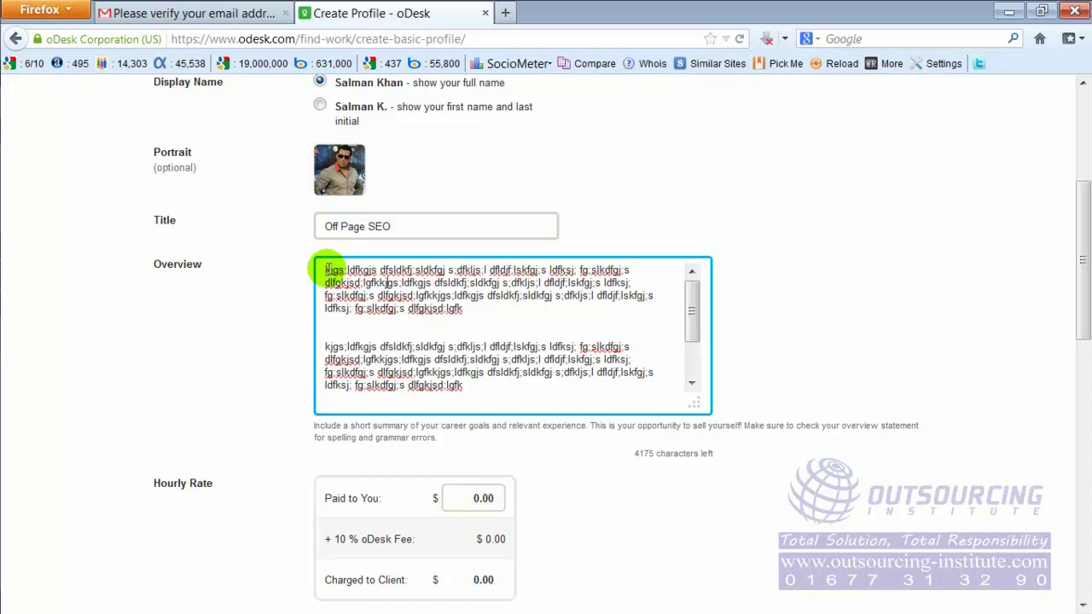
{"action": "left_click", "coordinate": [422, 226]}
{"action": "left_click", "coordinate": [332, 226]}
{"action": "double_click", "coordinate": [378, 226]}
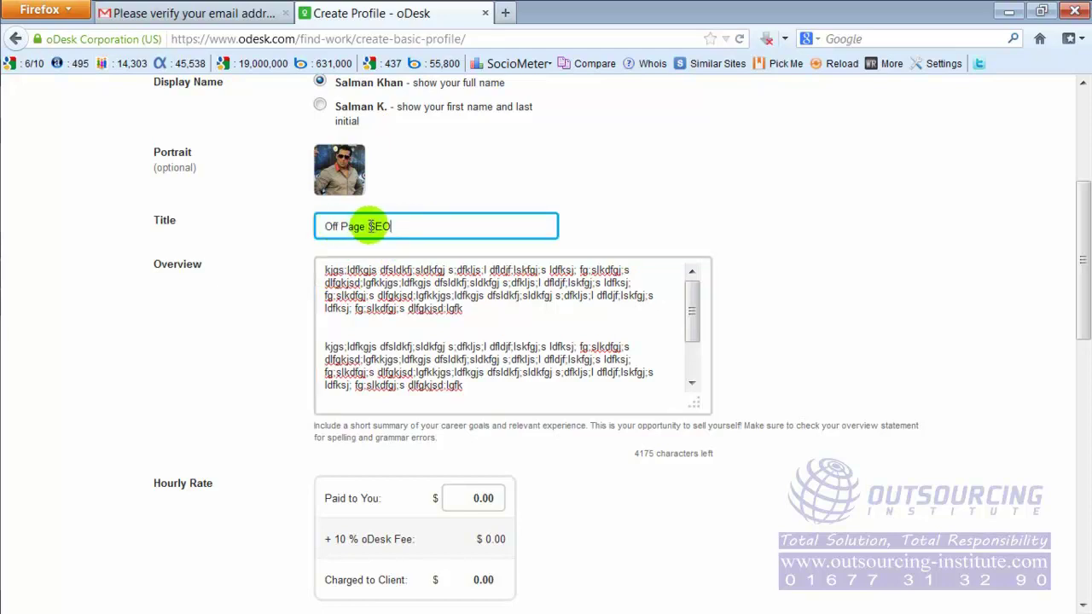
{"action": "left_click_drag", "start_coordinate": [361, 226], "coordinate": [314, 226]}
{"action": "left_click", "coordinate": [323, 270]}
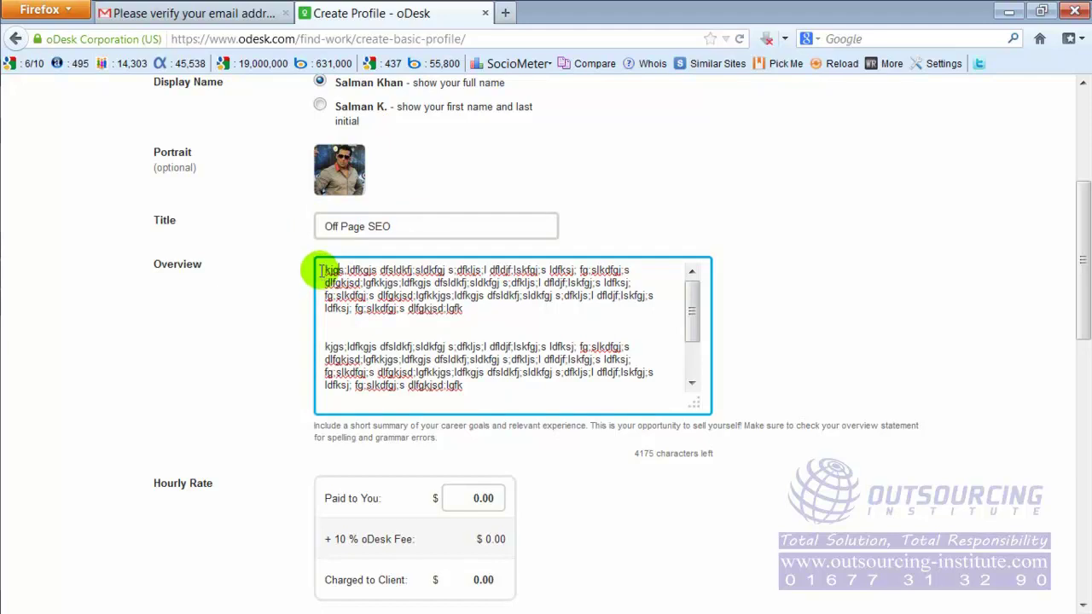
{"action": "left_click_drag", "start_coordinate": [323, 271], "coordinate": [468, 316]}
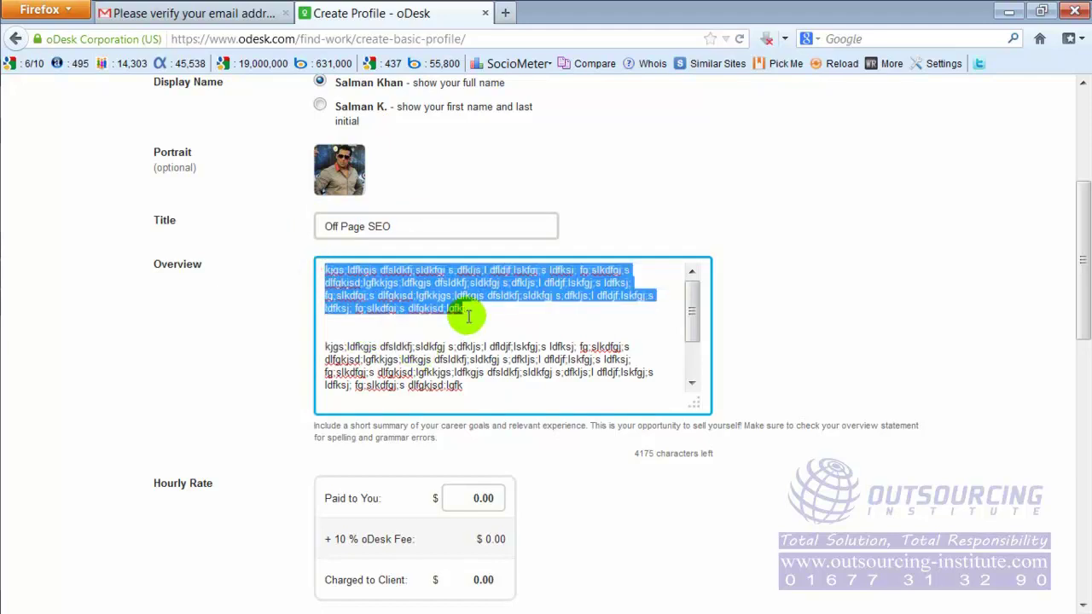
{"action": "left_click", "coordinate": [469, 317]}
{"action": "left_click", "coordinate": [805, 337]}
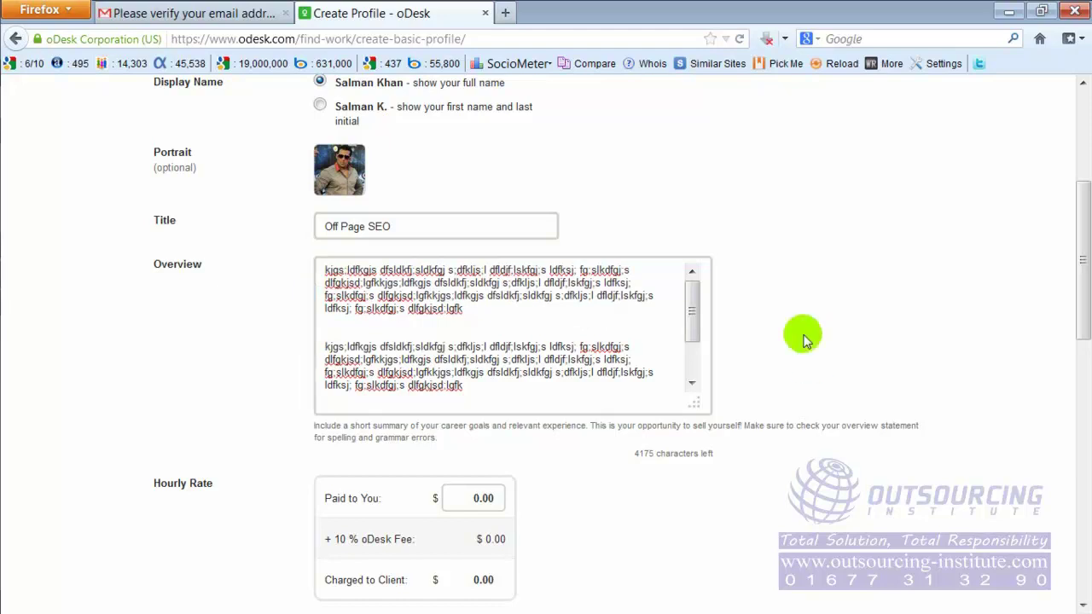
{"action": "mouse_move", "coordinate": [696, 318]}
{"action": "left_mouse_down"}
{"action": "mouse_move", "coordinate": [705, 361]}
{"action": "mouse_move", "coordinate": [705, 298]}
{"action": "mouse_move", "coordinate": [705, 311]}
{"action": "left_mouse_up"}
{"action": "left_click", "coordinate": [785, 305]}
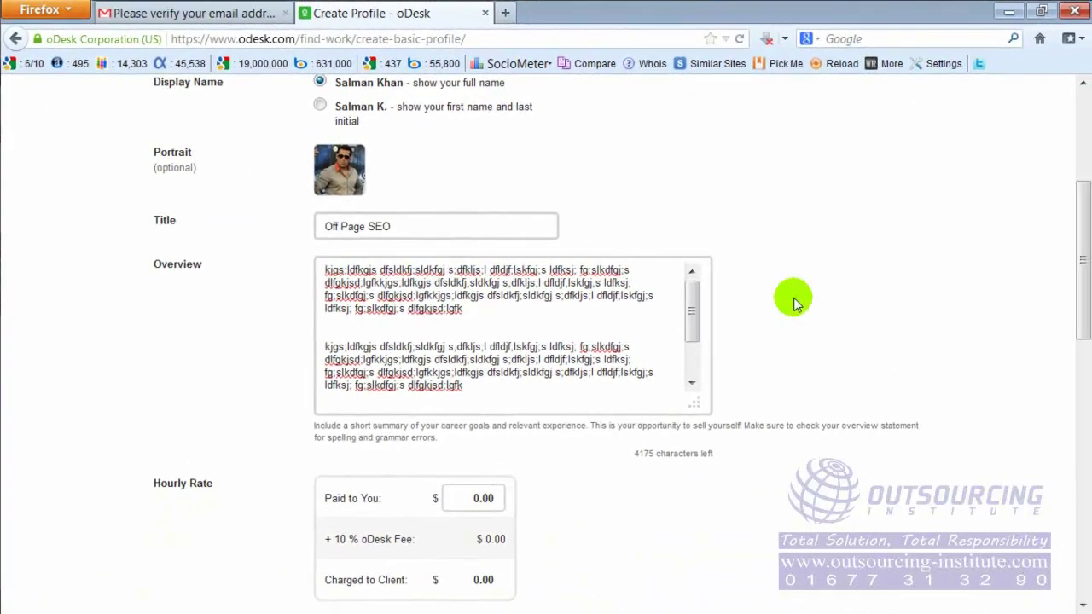
{"action": "scroll", "coordinate": [794, 302], "scroll_direction": "down", "scroll_amount": 4}
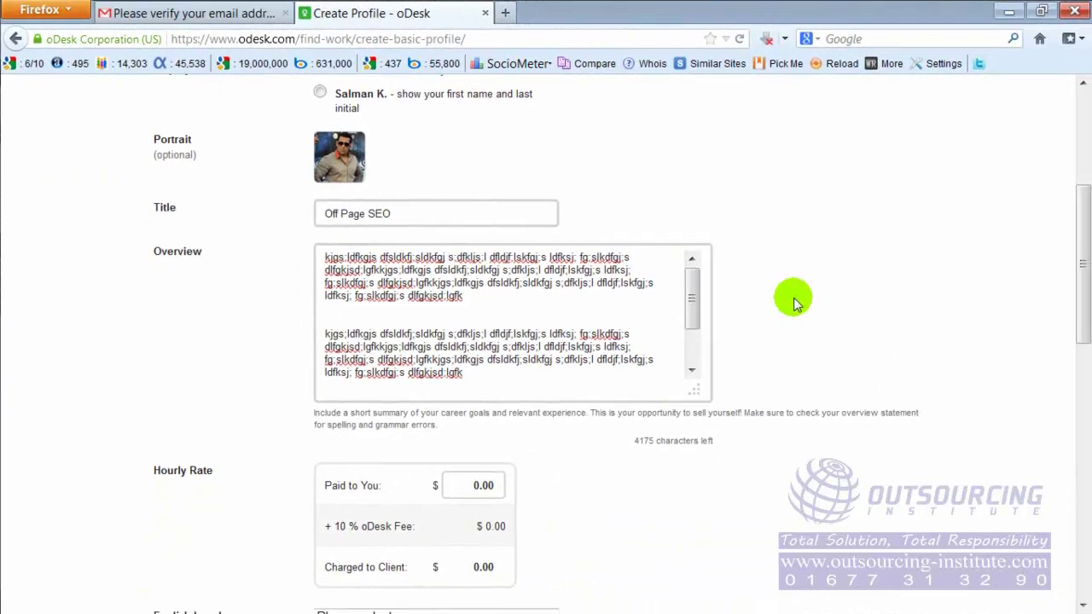
{"action": "scroll", "coordinate": [793, 303], "scroll_direction": "down", "scroll_amount": 2}
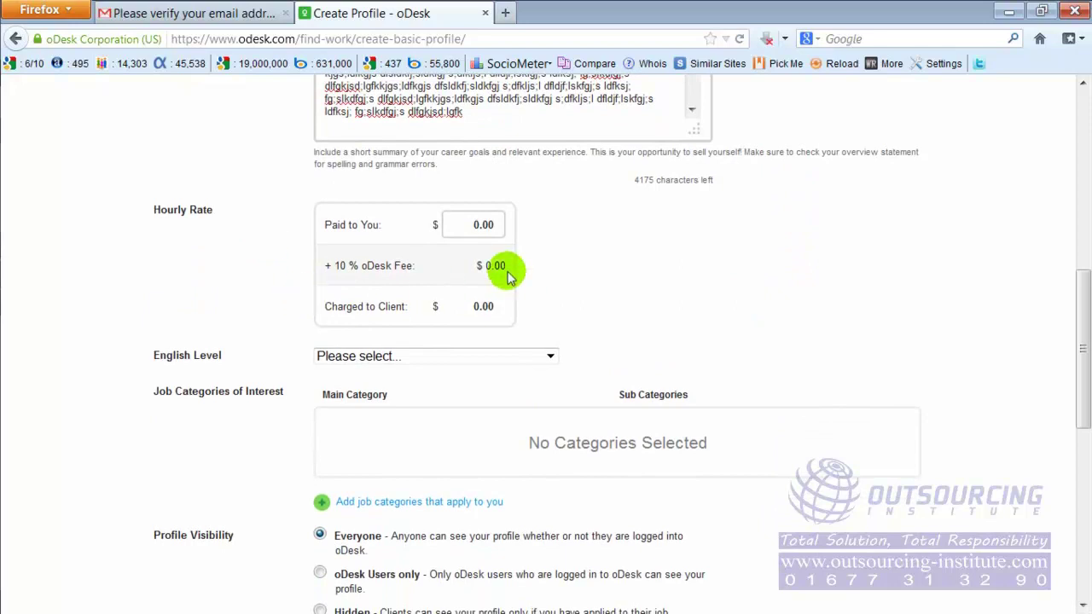
Step: Enter 2 as the Paid to You hourly rate, giving $2.22 charged to the client
{"action": "left_click", "coordinate": [486, 225]}
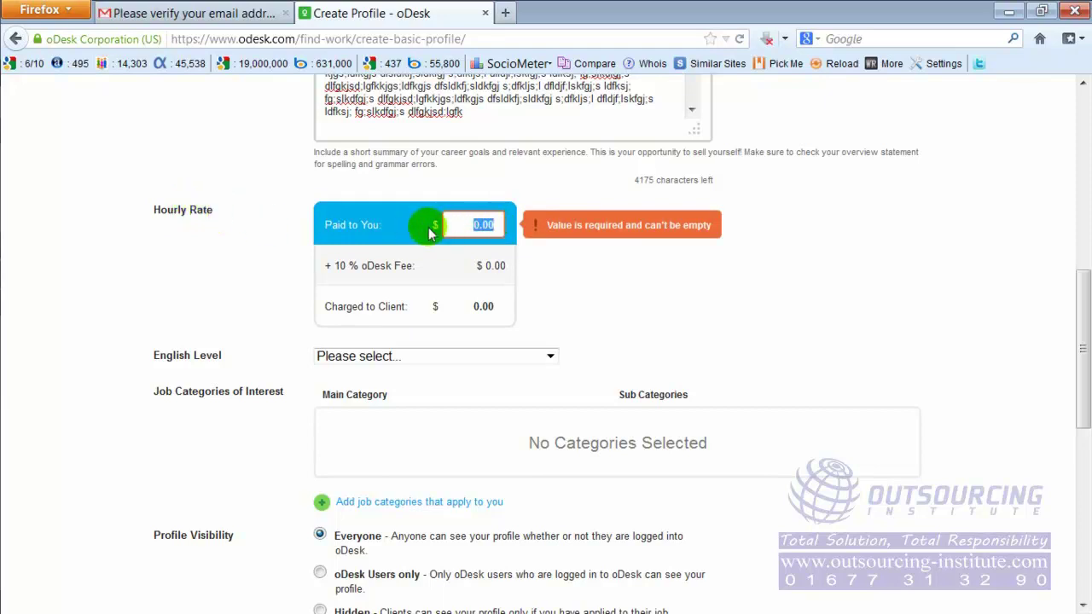
{"action": "type", "text": "2"}
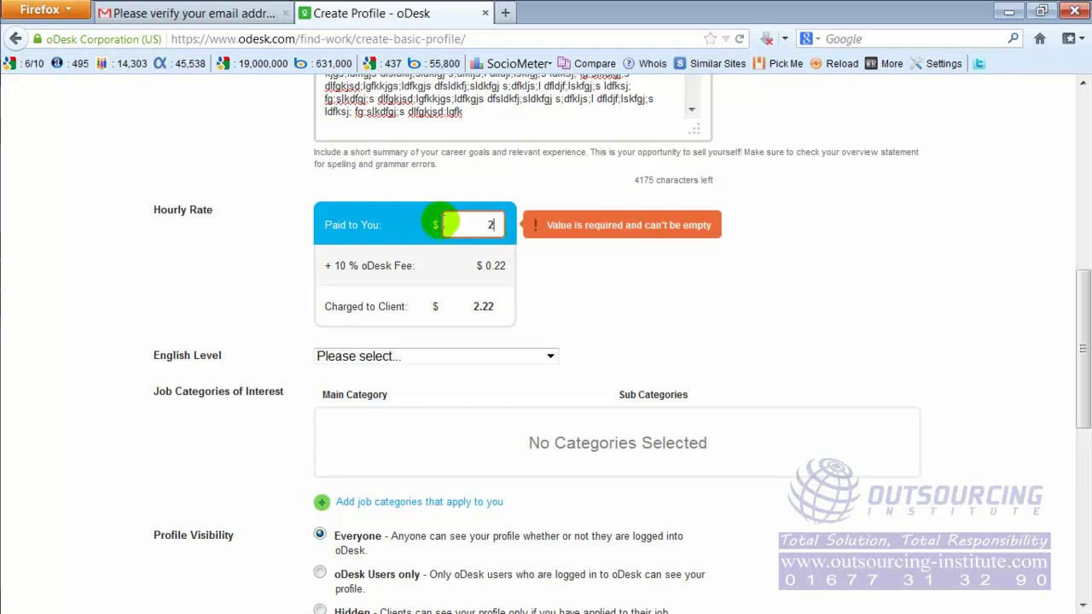
{"action": "left_click", "coordinate": [495, 226]}
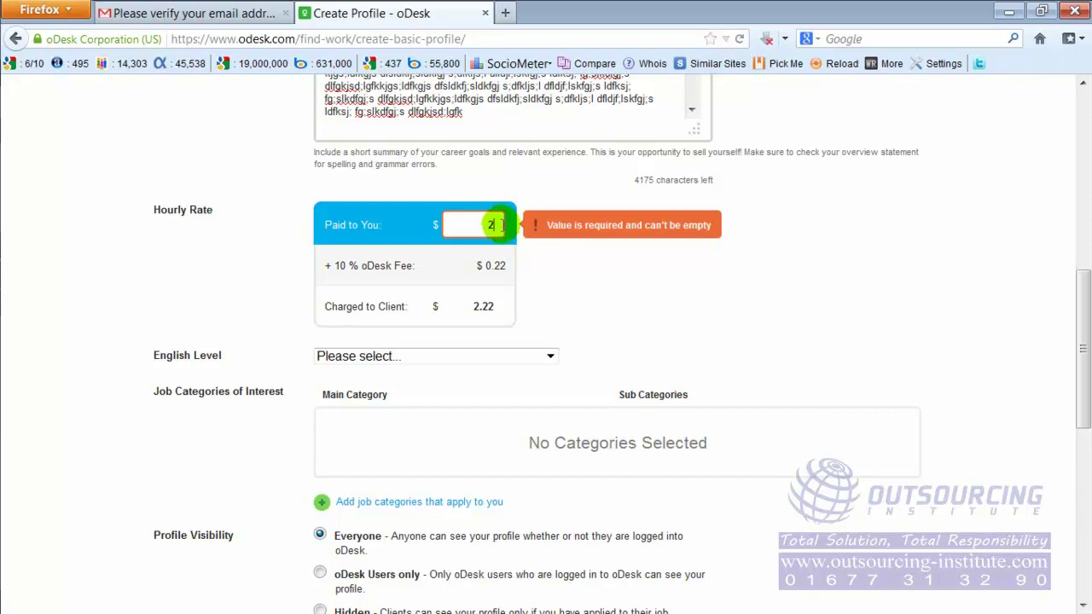
{"action": "left_click", "coordinate": [546, 191]}
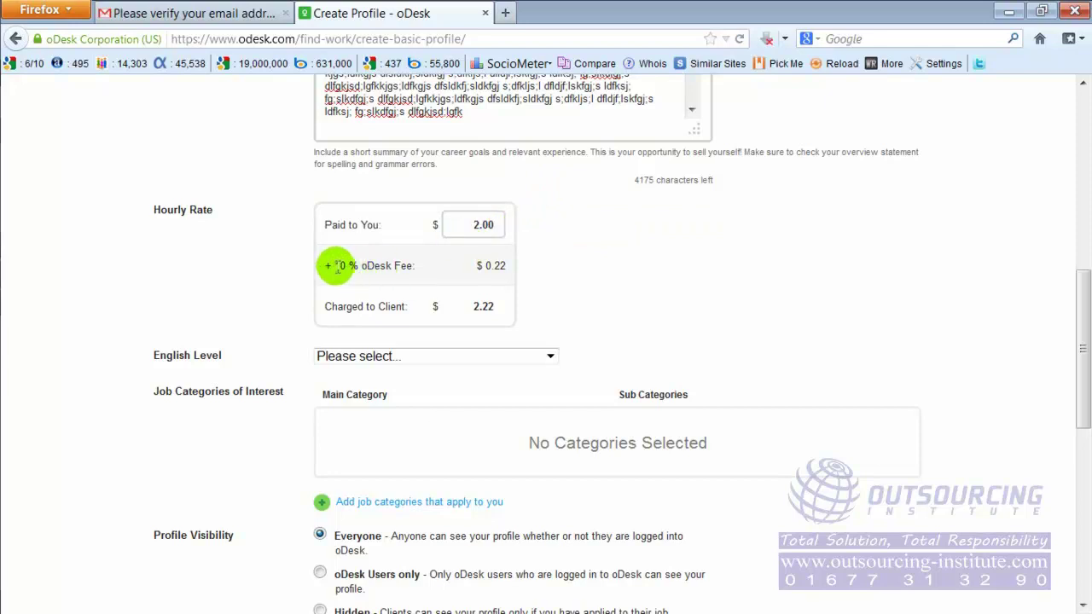
{"action": "left_click_drag", "start_coordinate": [333, 265], "coordinate": [357, 266]}
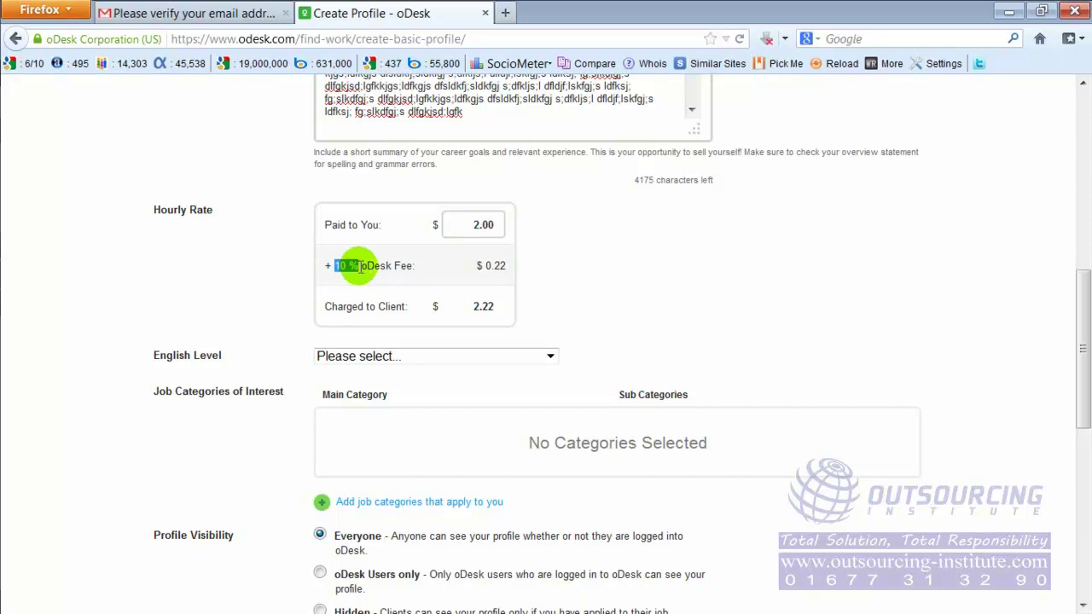
{"action": "left_click_drag", "start_coordinate": [412, 265], "coordinate": [337, 268]}
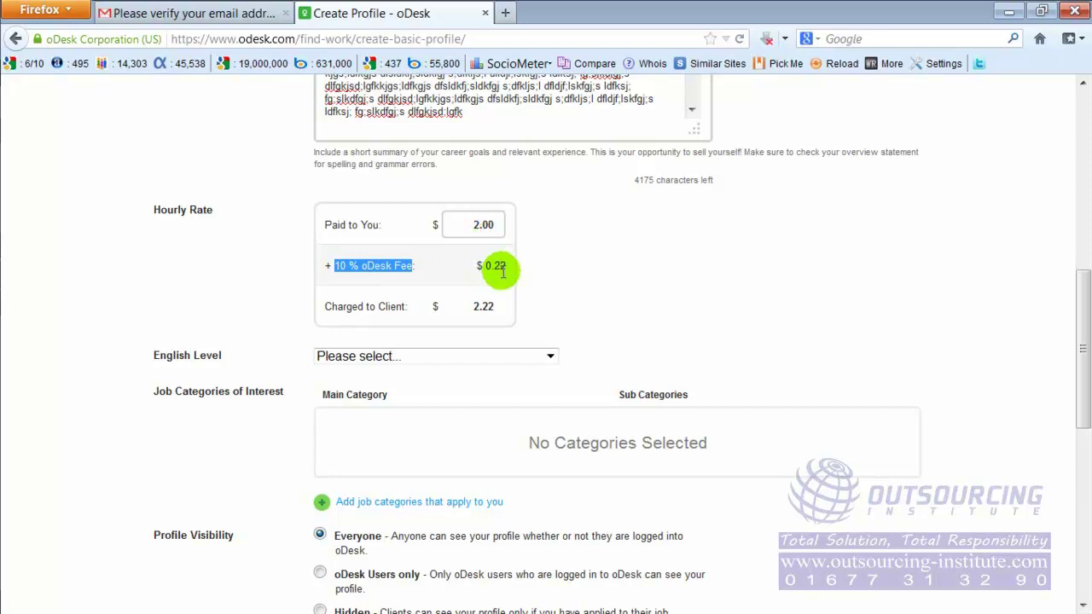
{"action": "left_click_drag", "start_coordinate": [493, 266], "coordinate": [507, 267]}
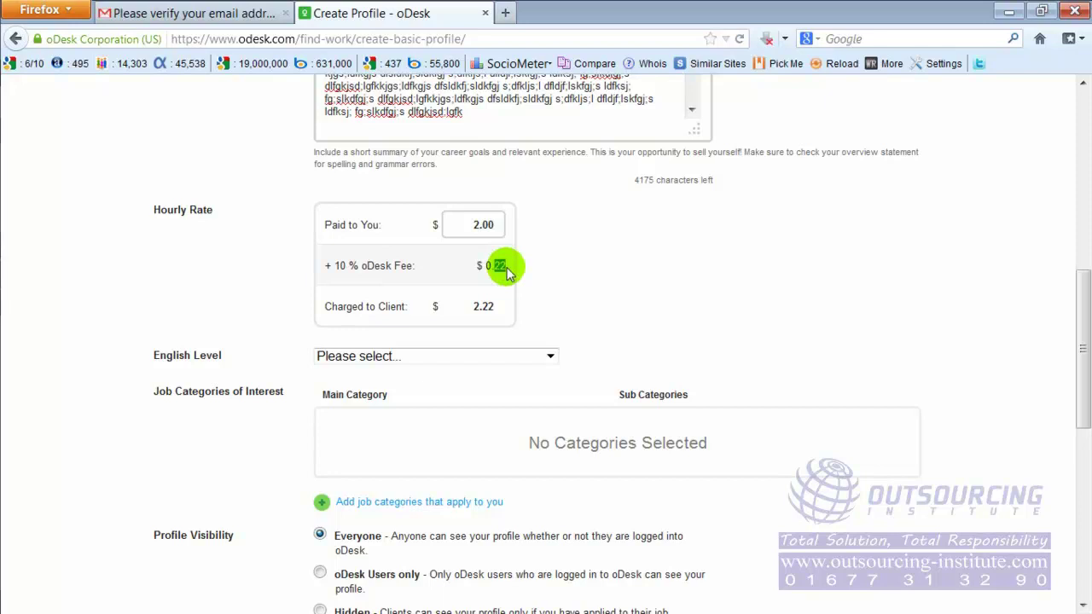
{"action": "double_click", "coordinate": [483, 225]}
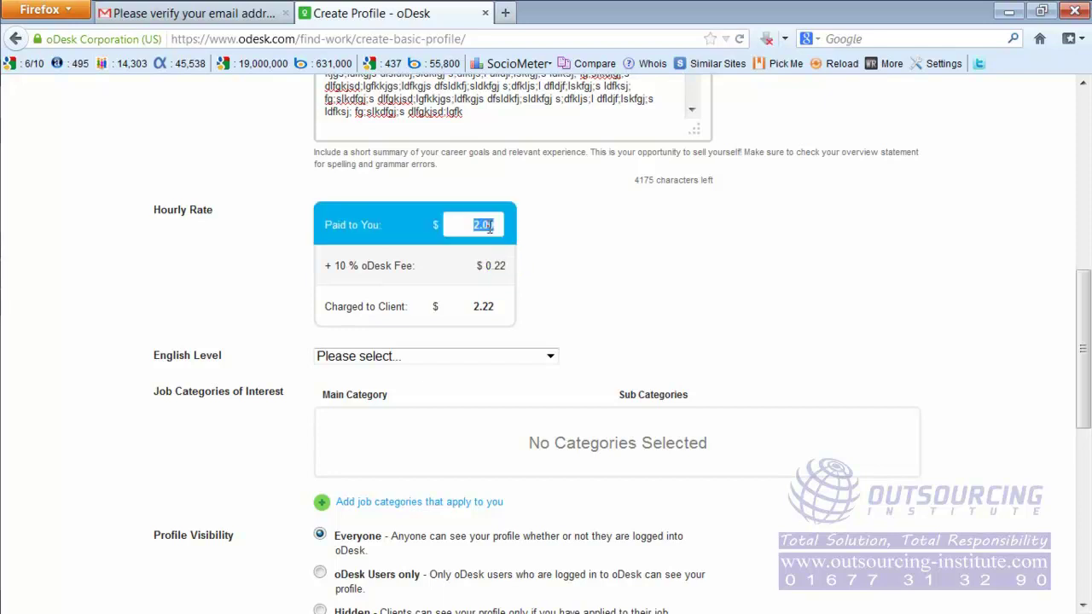
{"action": "double_click", "coordinate": [484, 225]}
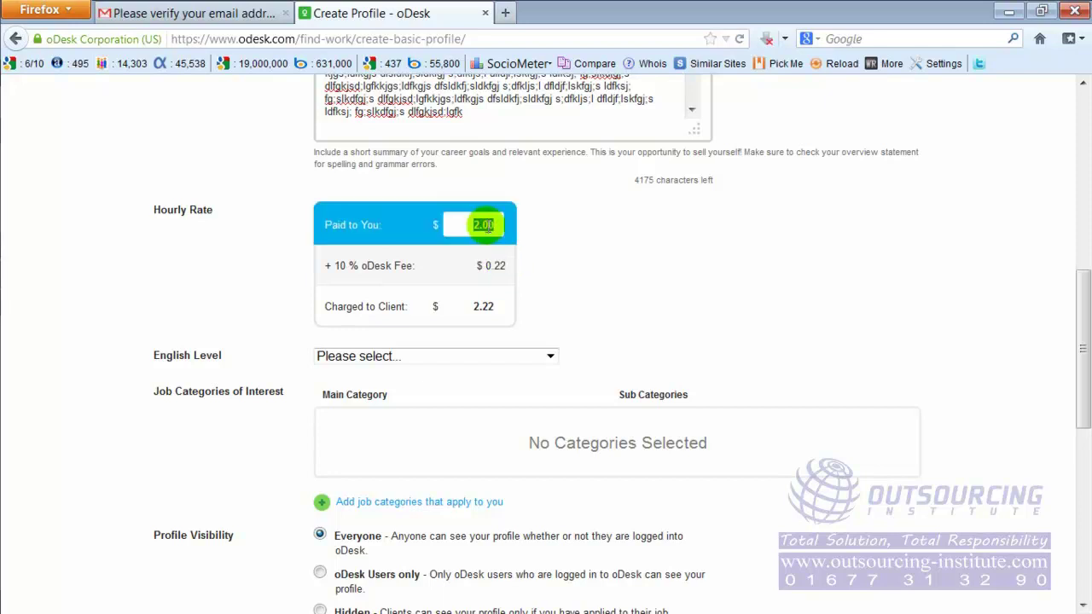
{"action": "double_click", "coordinate": [495, 266]}
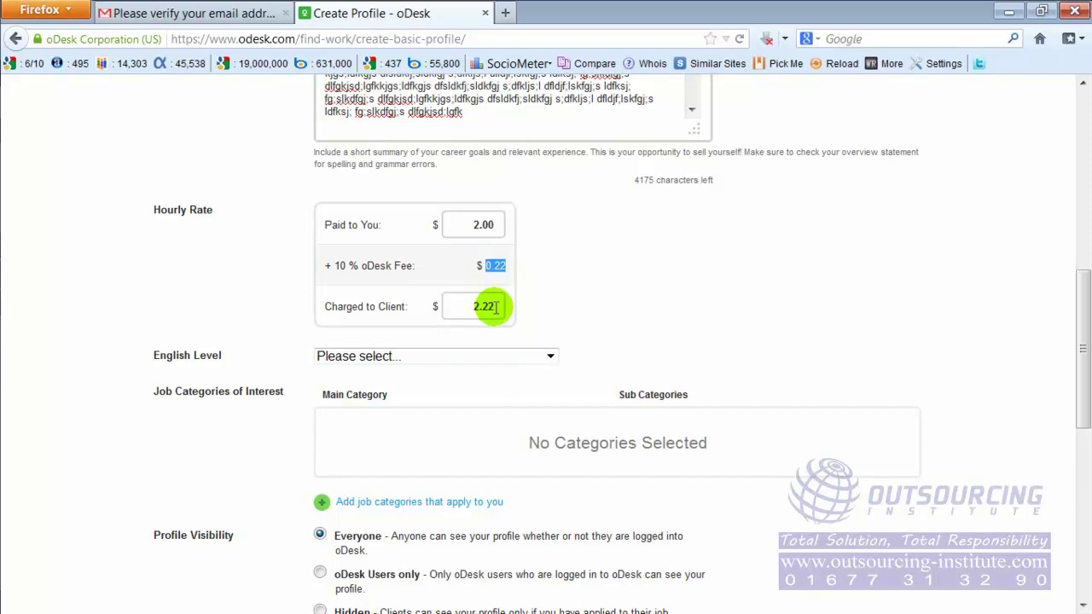
{"action": "left_click", "coordinate": [524, 253]}
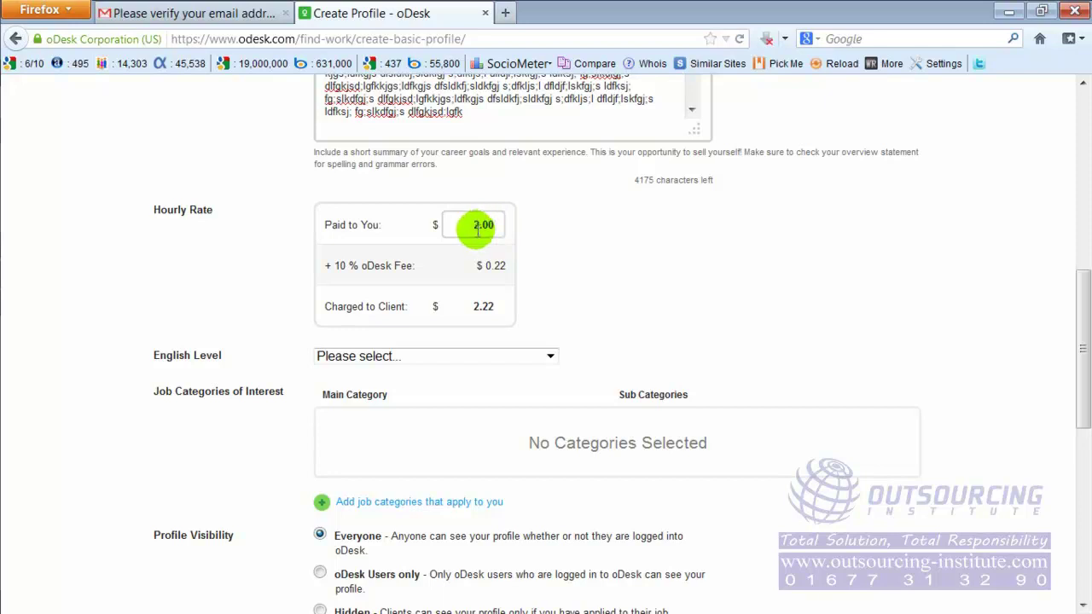
{"action": "scroll", "coordinate": [627, 244], "scroll_direction": "up", "scroll_amount": 5}
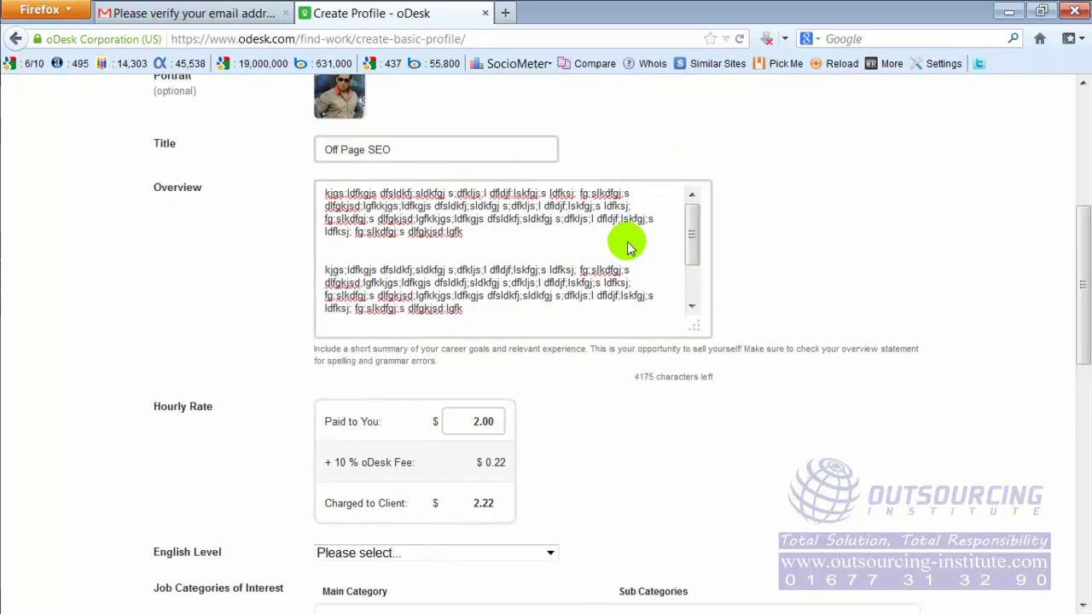
{"action": "scroll", "coordinate": [527, 420], "scroll_direction": "down", "scroll_amount": 1}
{"action": "scroll", "coordinate": [526, 420], "scroll_direction": "down", "scroll_amount": 2}
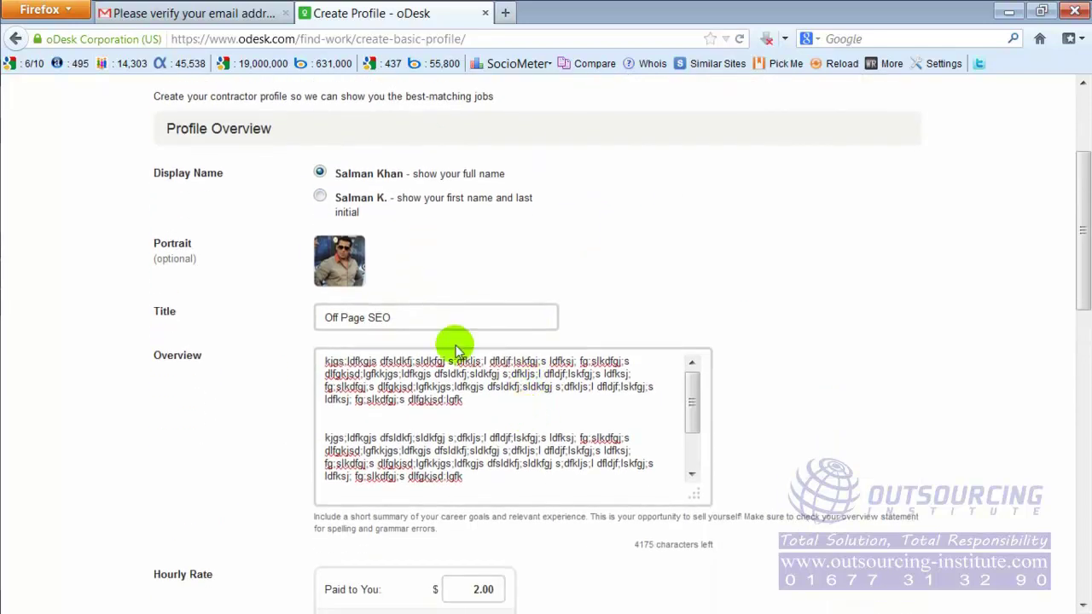
{"action": "scroll", "coordinate": [476, 429], "scroll_direction": "down", "scroll_amount": 3}
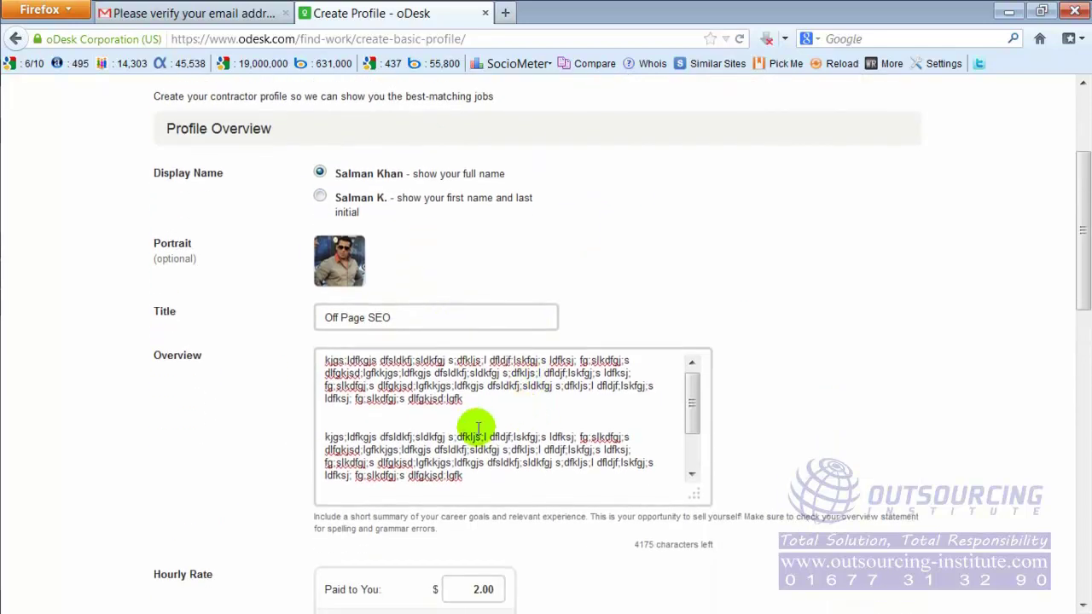
{"action": "scroll", "coordinate": [763, 411], "scroll_direction": "down", "scroll_amount": 5}
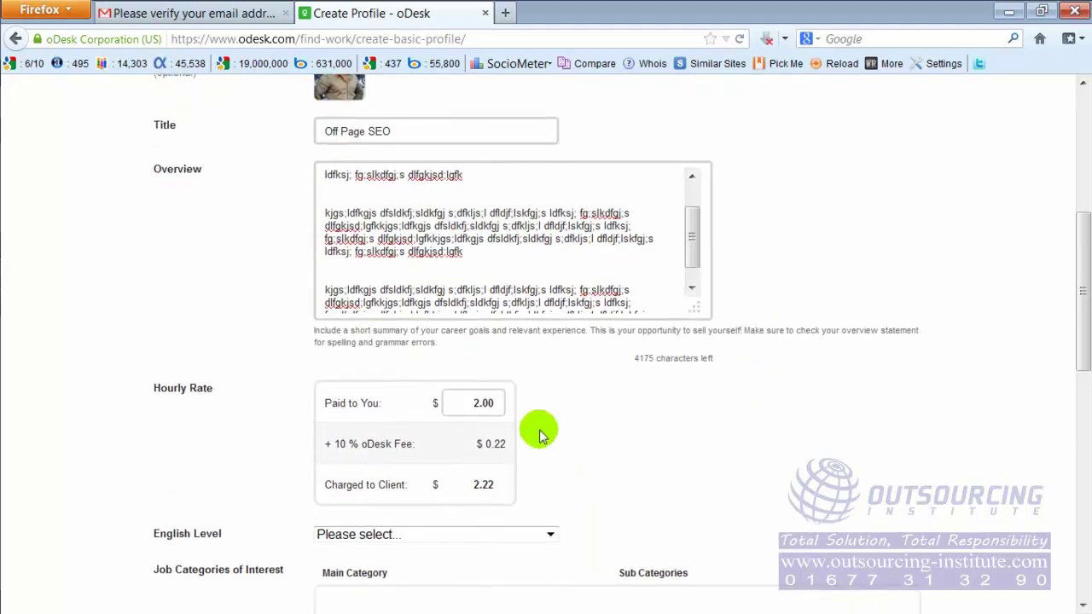
{"action": "scroll", "coordinate": [539, 430], "scroll_direction": "down", "scroll_amount": 4}
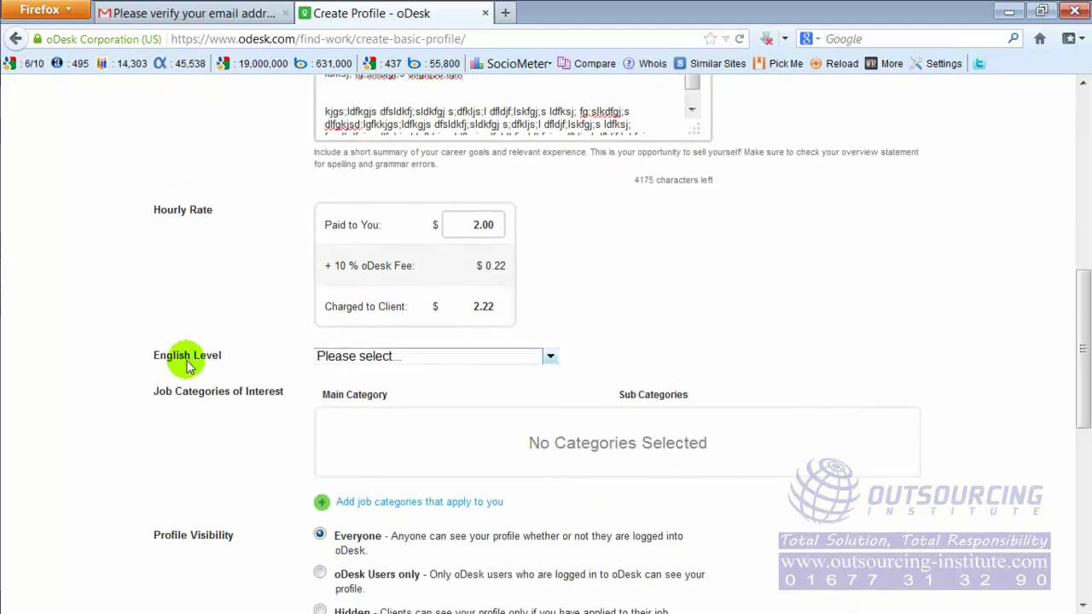
Step: Choose '5 - Fluent in both written and verbal skills' from the English Level dropdown
{"action": "left_click", "coordinate": [551, 358]}
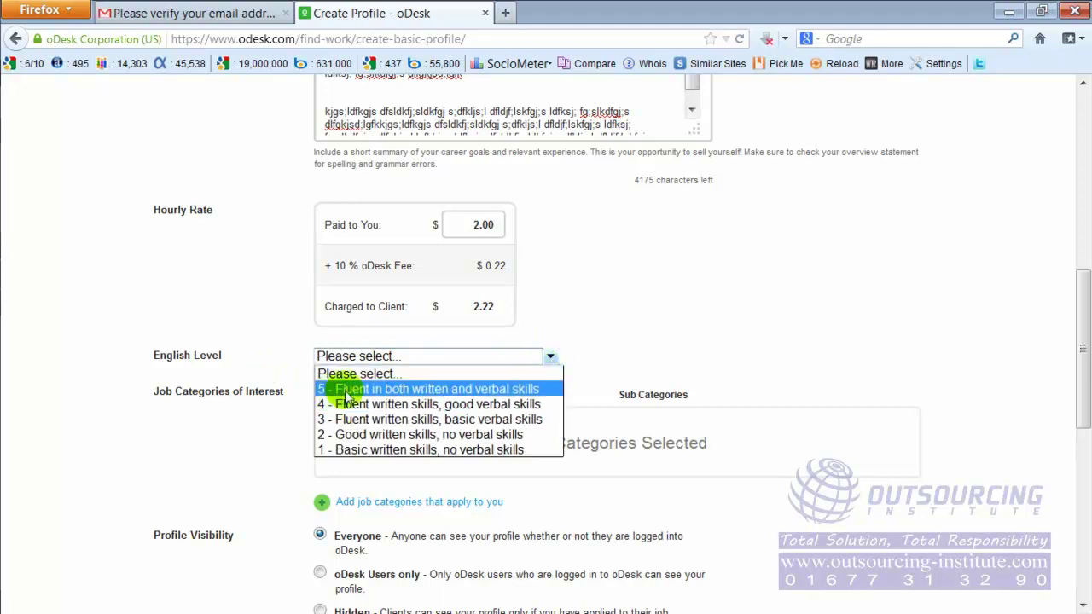
{"action": "left_click", "coordinate": [500, 395]}
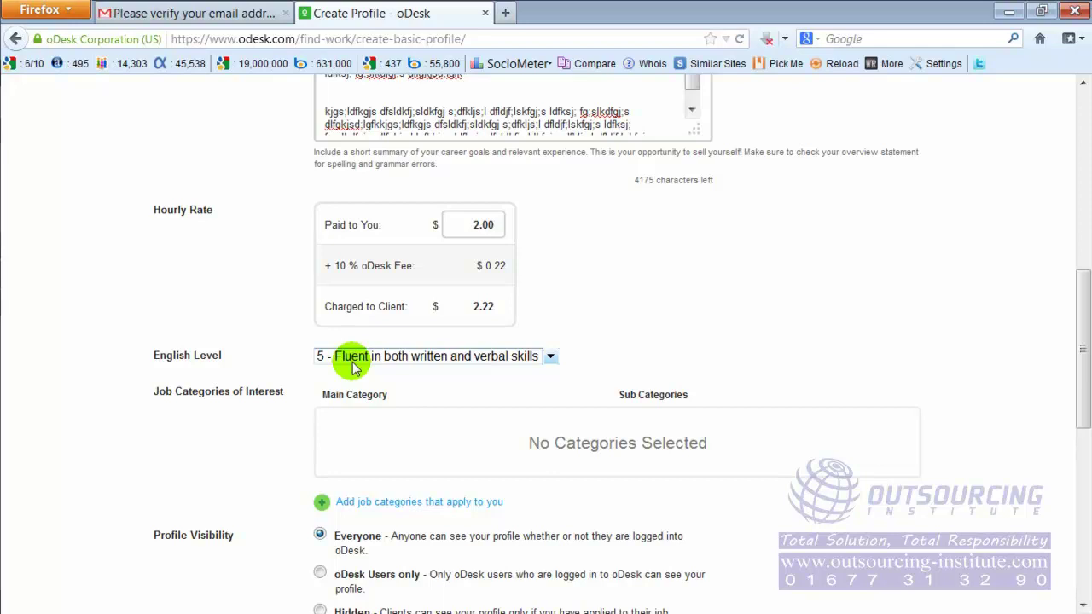
{"action": "left_click", "coordinate": [355, 364]}
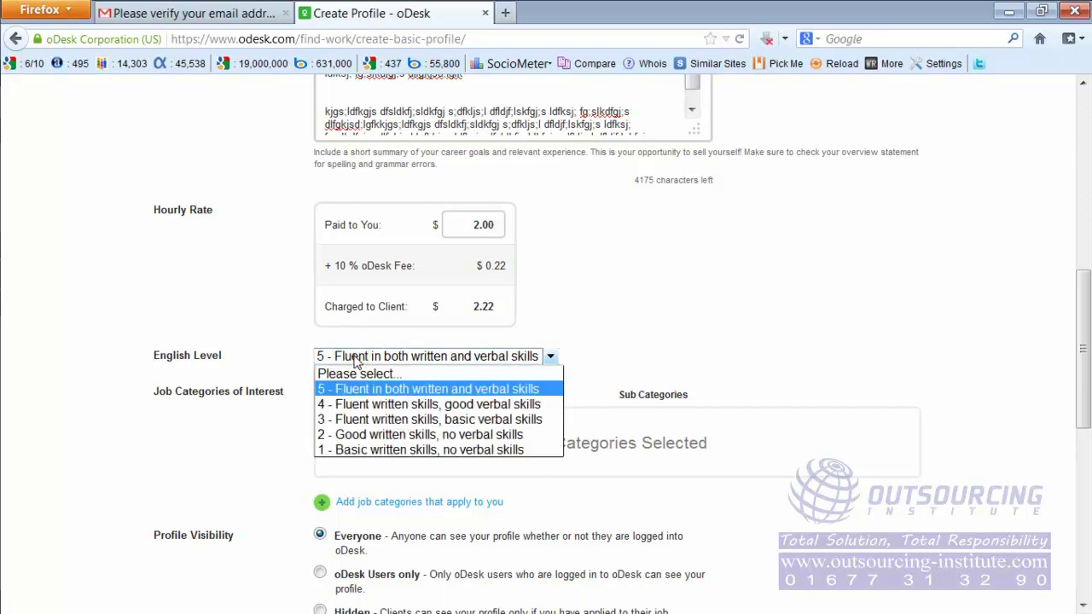
{"action": "left_click", "coordinate": [366, 393]}
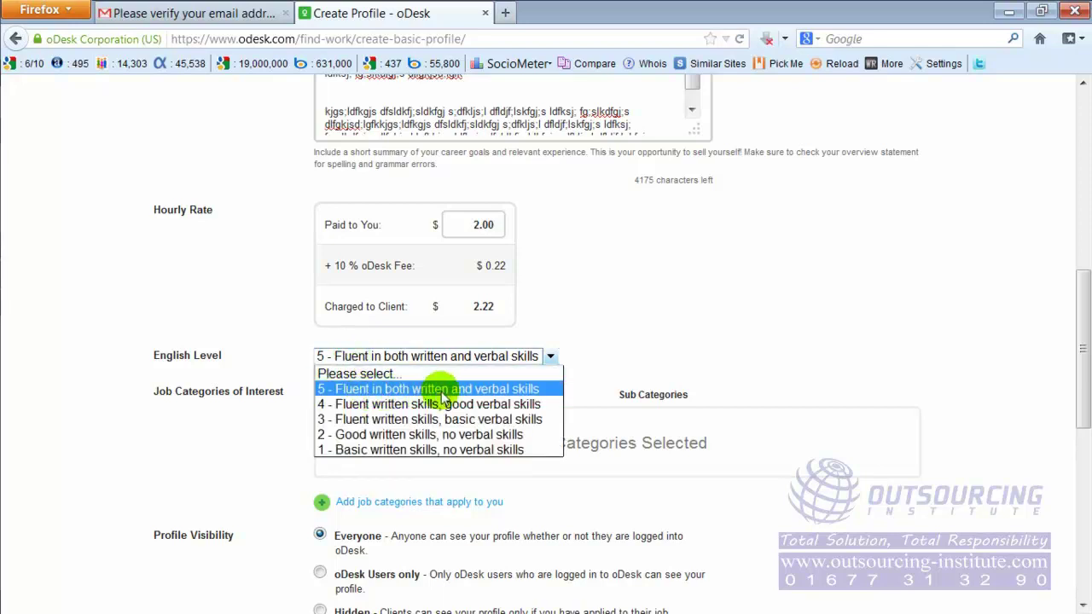
{"action": "left_click", "coordinate": [469, 389]}
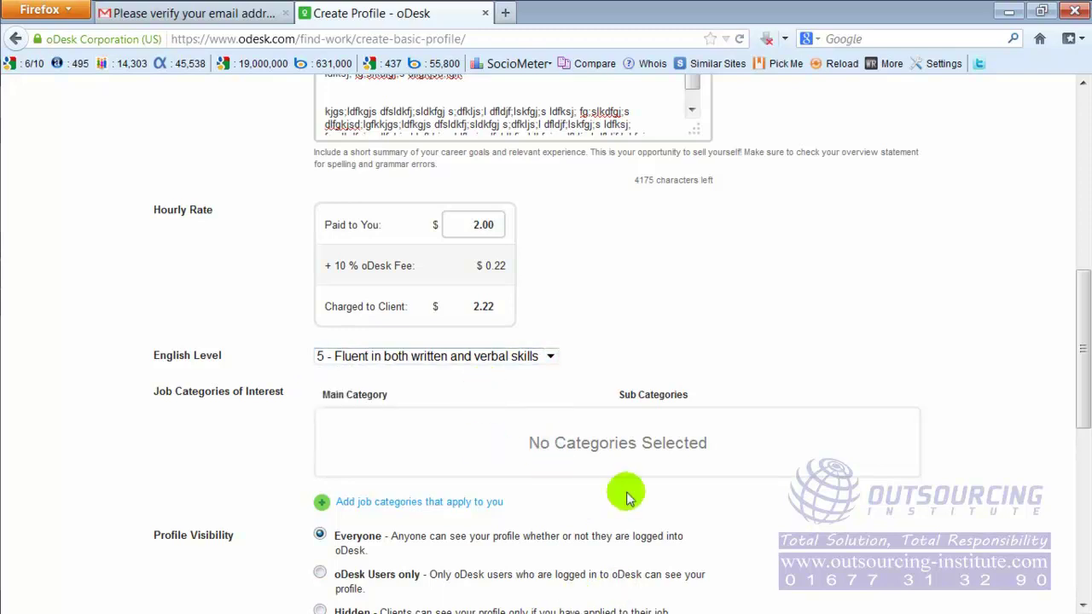
{"action": "scroll", "coordinate": [324, 499], "scroll_direction": "down", "scroll_amount": 2}
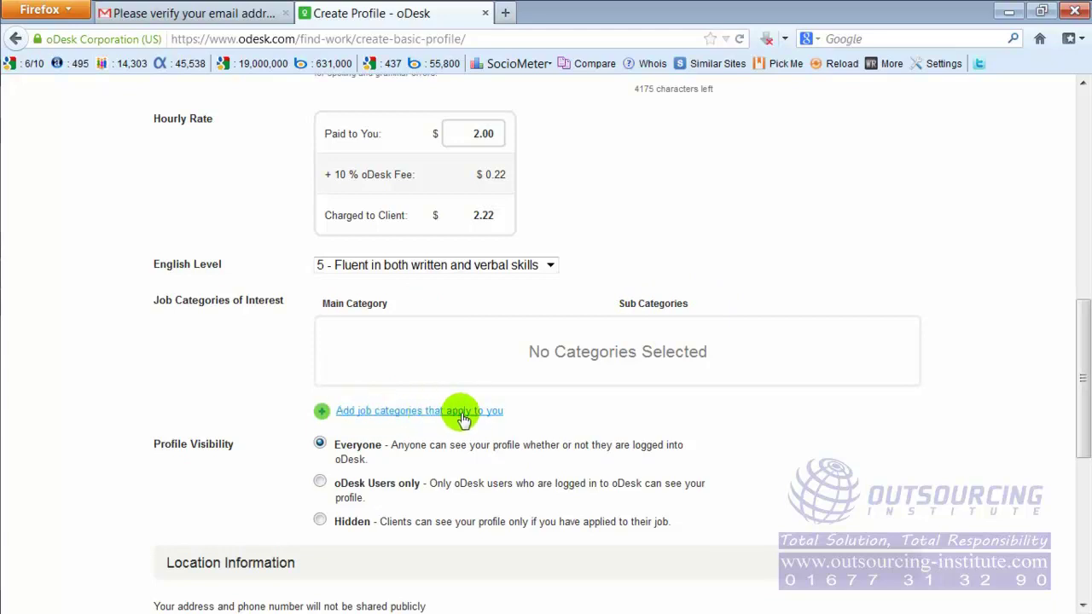
{"action": "left_click", "coordinate": [395, 412]}
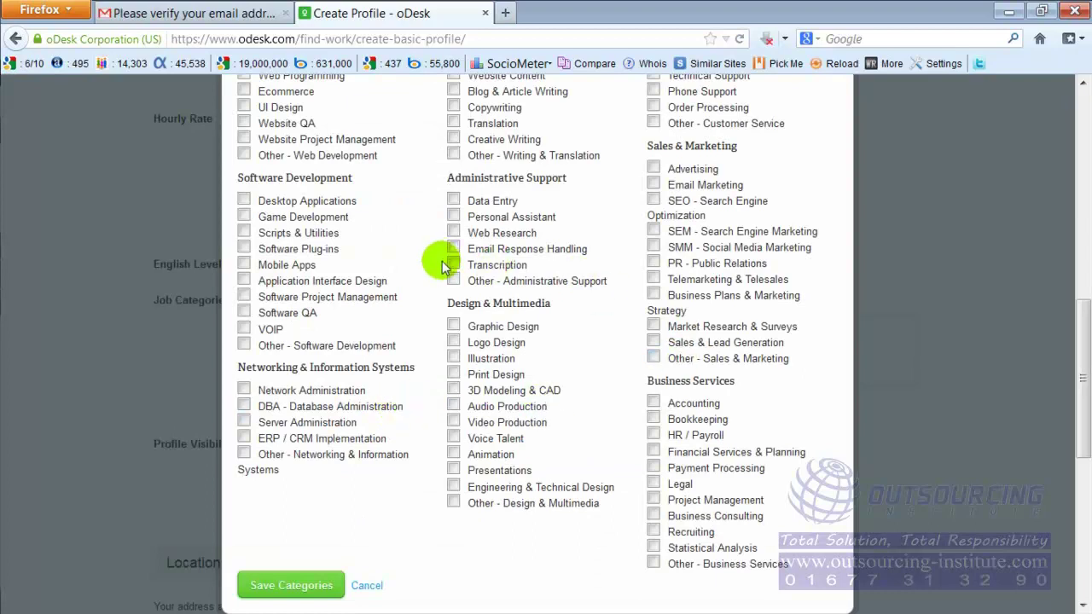
{"action": "scroll", "coordinate": [442, 267], "scroll_direction": "up", "scroll_amount": 4}
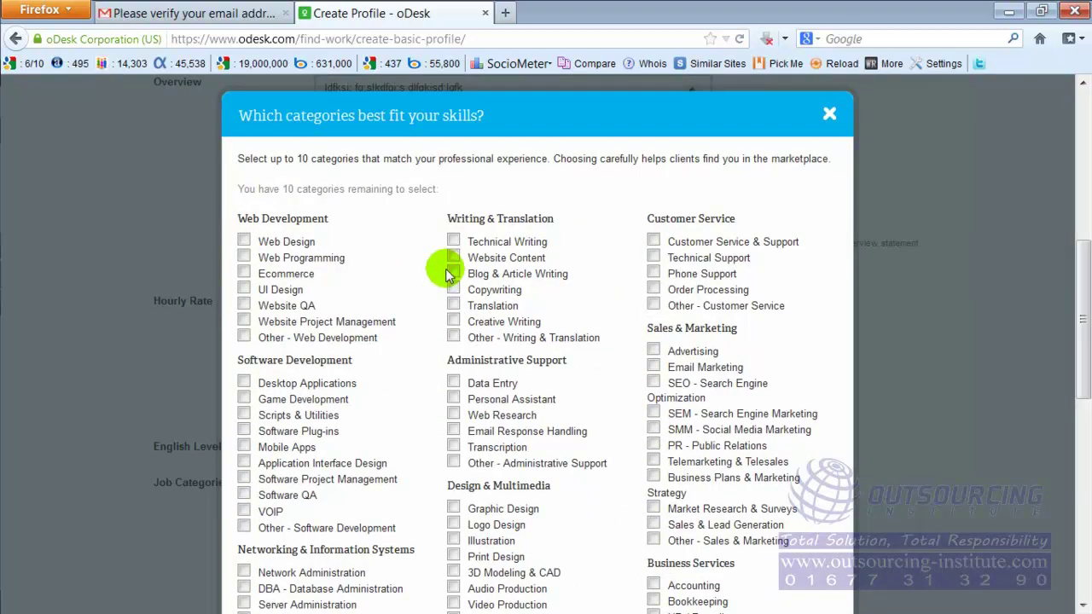
{"action": "key", "text": "ctrl+plus"}
{"action": "key", "text": "ctrl+plus"}
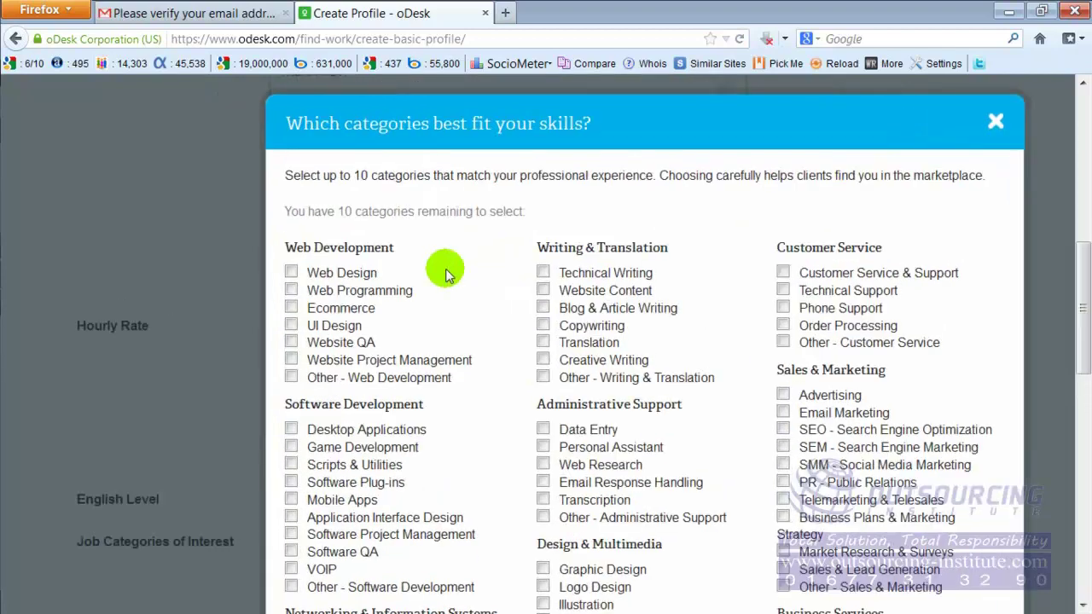
{"action": "key", "text": "ctrl+minus"}
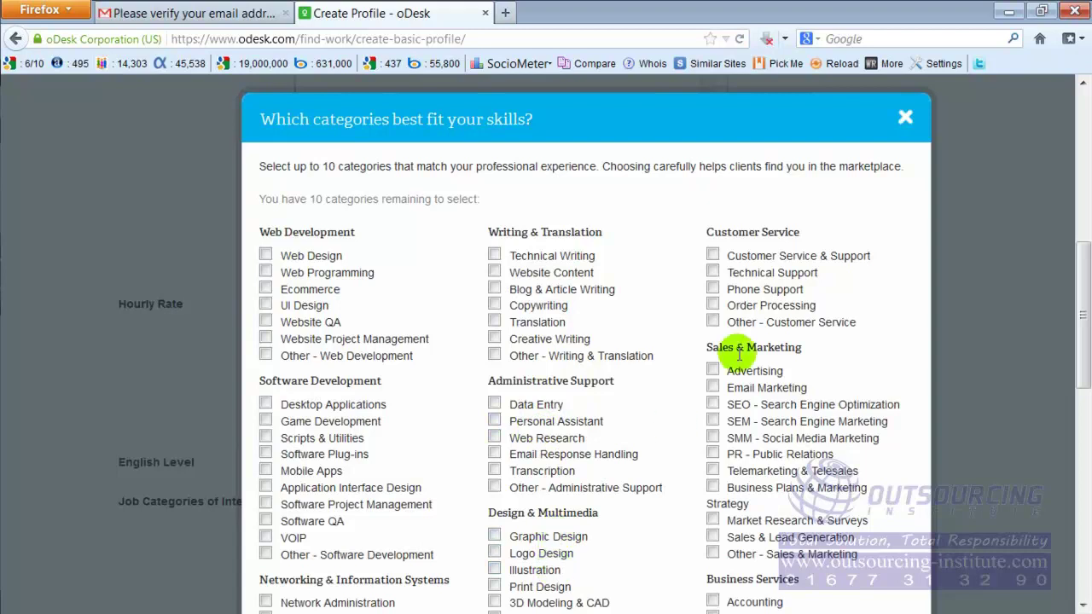
{"action": "scroll", "coordinate": [749, 269], "scroll_direction": "down", "scroll_amount": 2}
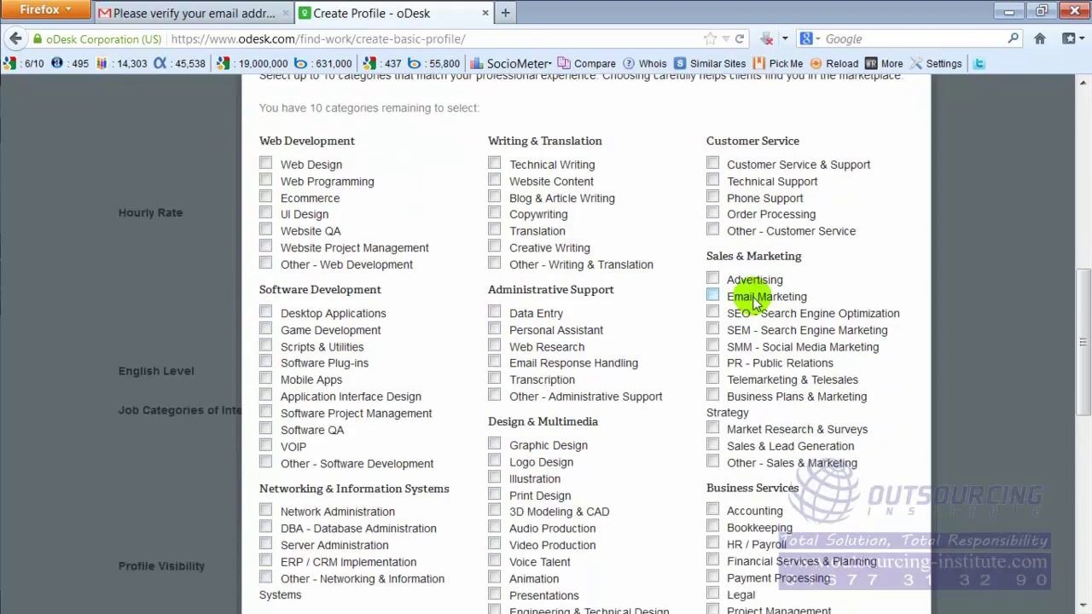
{"action": "scroll", "coordinate": [731, 431], "scroll_direction": "down", "scroll_amount": 2}
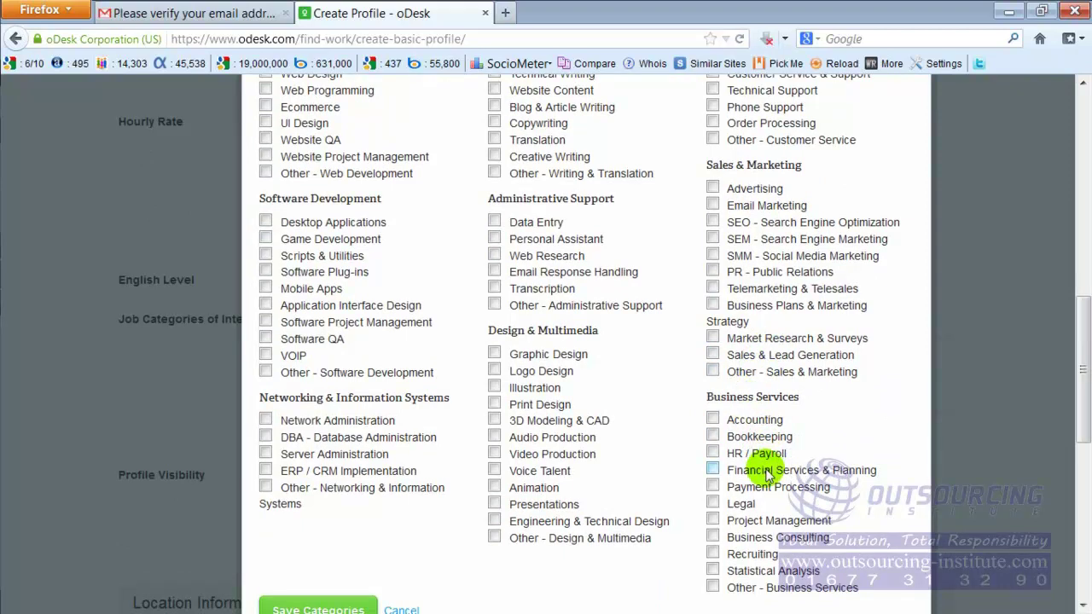
{"action": "scroll", "coordinate": [766, 472], "scroll_direction": "down", "scroll_amount": 2}
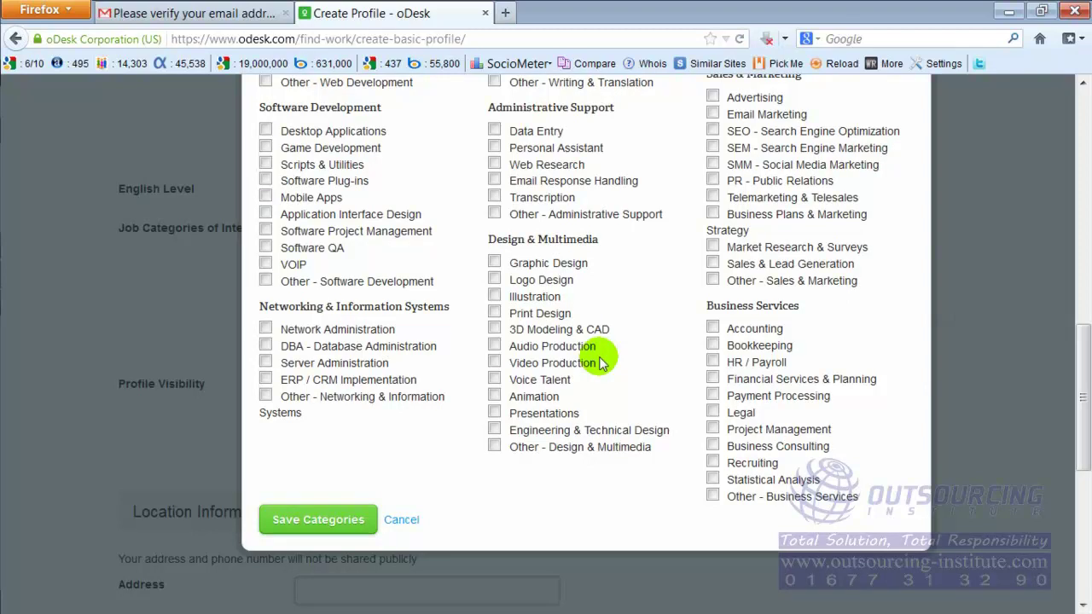
{"action": "scroll", "coordinate": [598, 358], "scroll_direction": "up", "scroll_amount": 4}
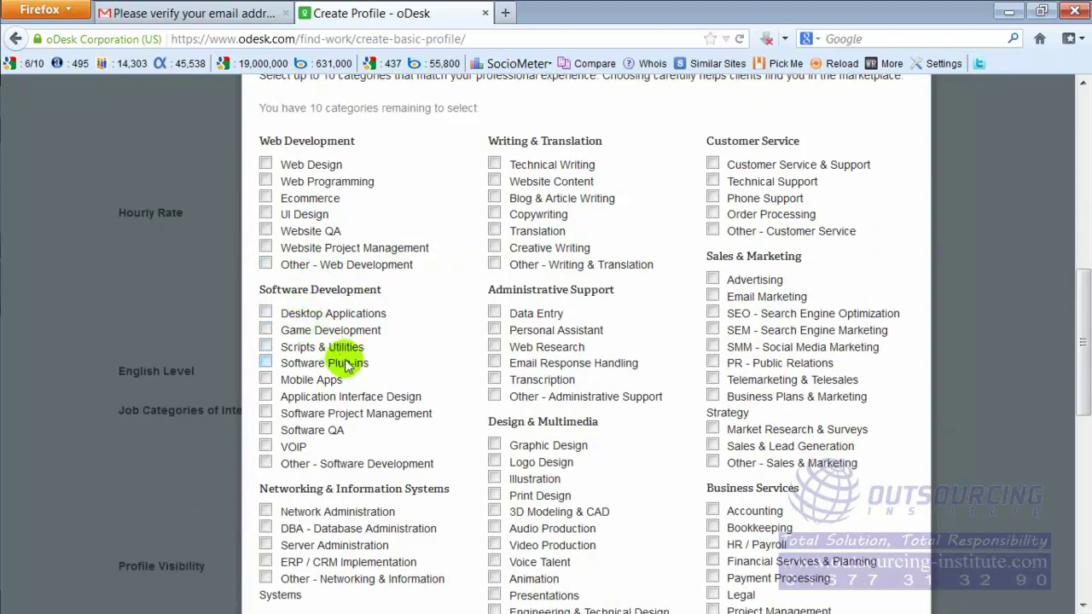
{"action": "scroll", "coordinate": [648, 290], "scroll_direction": "down", "scroll_amount": 4}
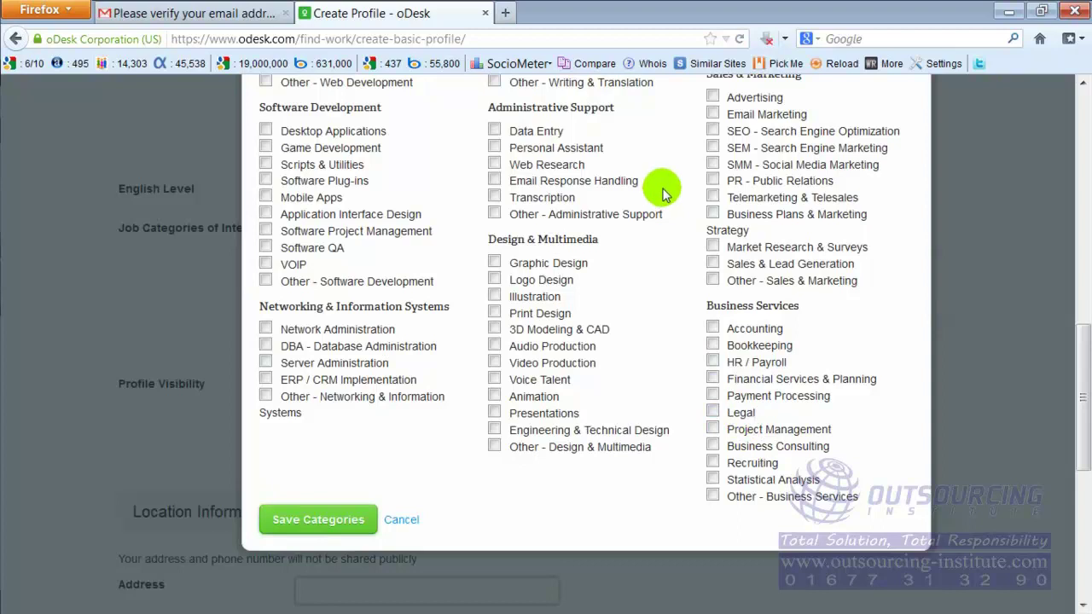
{"action": "scroll", "coordinate": [661, 194], "scroll_direction": "up", "scroll_amount": 4}
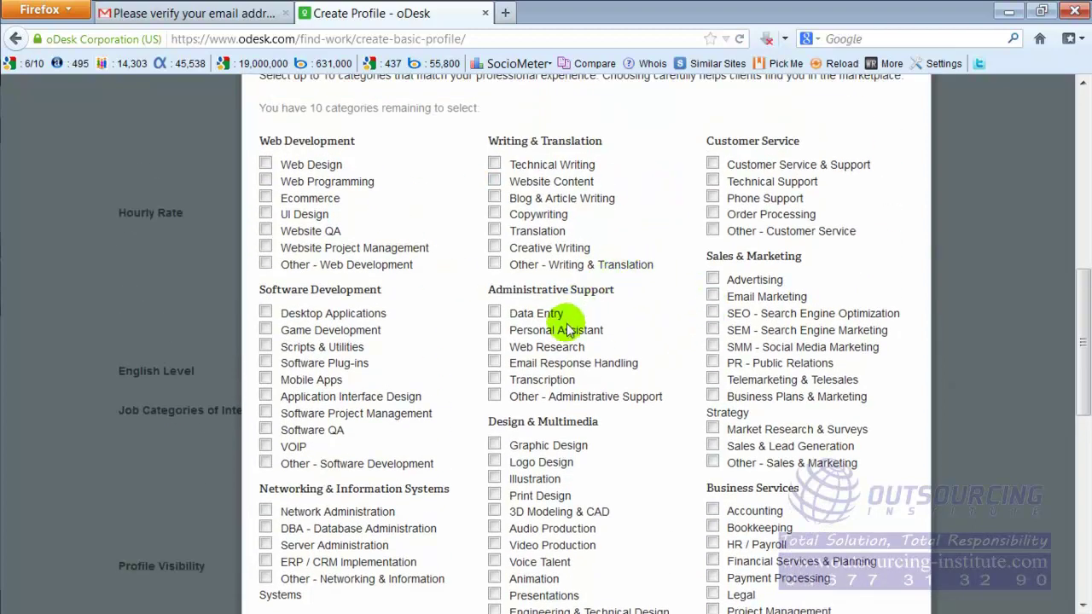
{"action": "left_click", "coordinate": [713, 313]}
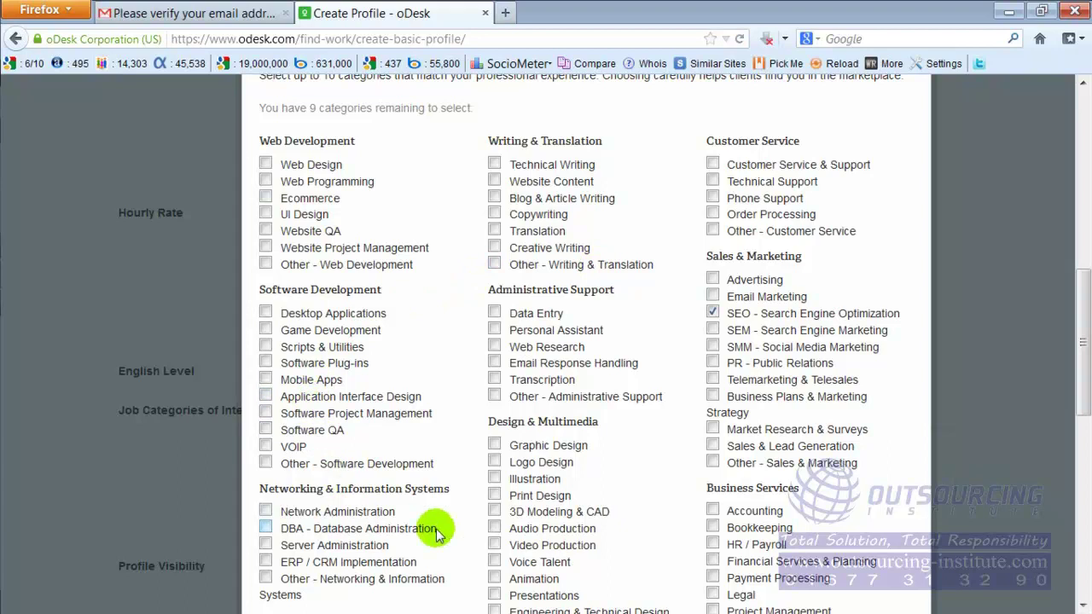
Step: Tick SEO - Search Engine Optimization, untick Data Entry, and save the categories
{"action": "left_click", "coordinate": [495, 313]}
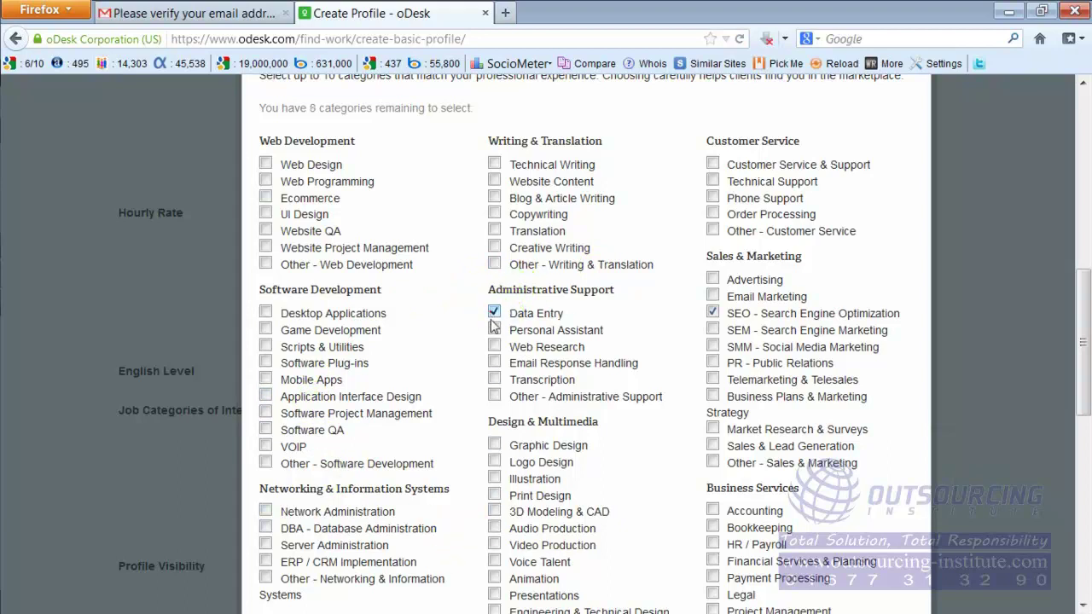
{"action": "left_click", "coordinate": [494, 329]}
{"action": "left_click", "coordinate": [495, 315]}
{"action": "left_click", "coordinate": [725, 312]}
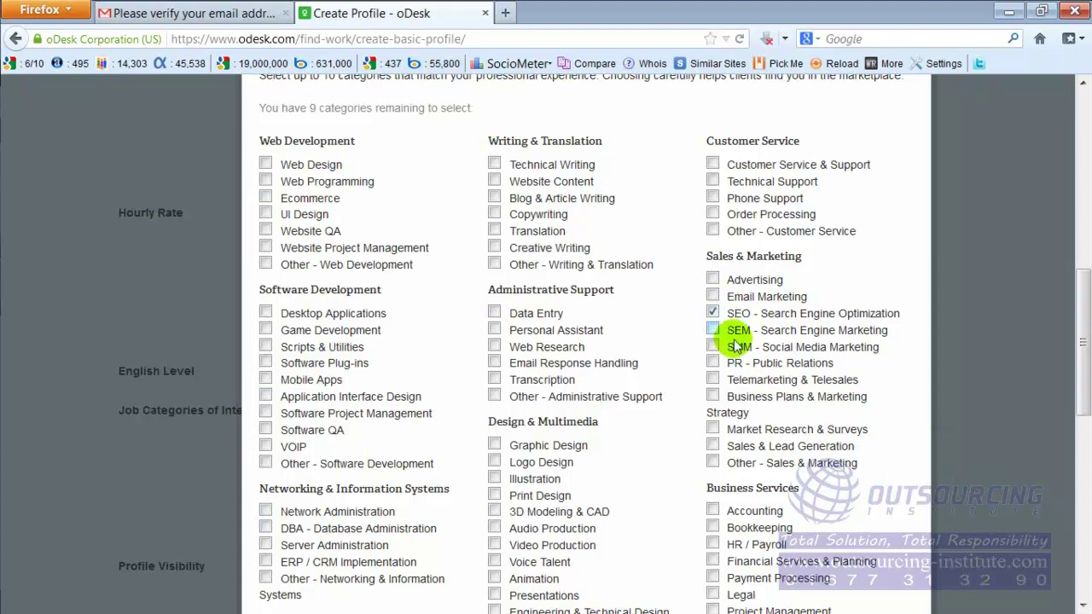
{"action": "scroll", "coordinate": [741, 256], "scroll_direction": "down", "scroll_amount": 2}
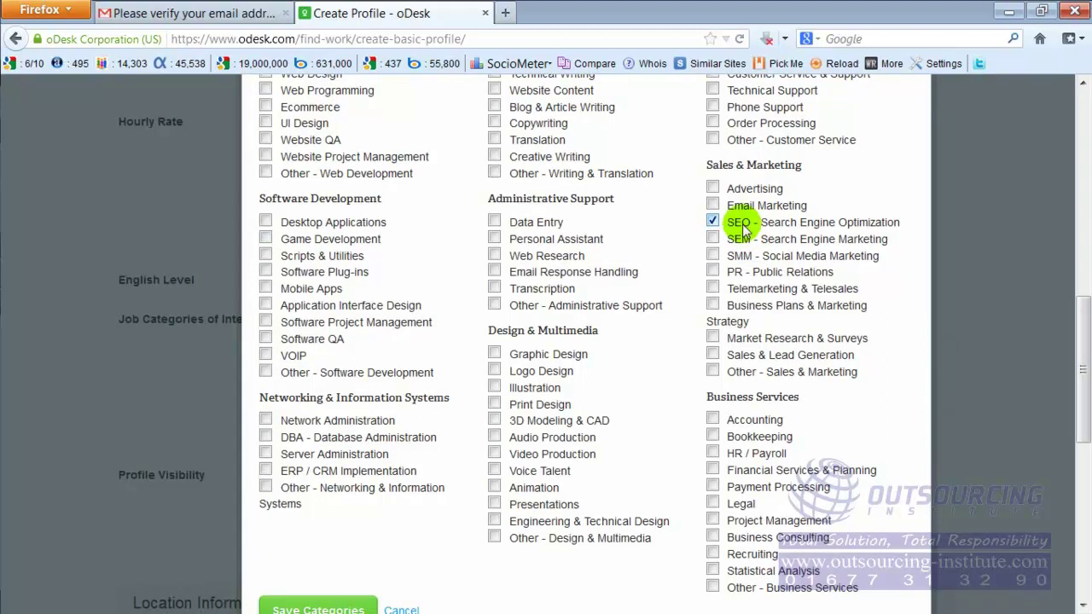
{"action": "scroll", "coordinate": [726, 222], "scroll_direction": "up", "scroll_amount": 2}
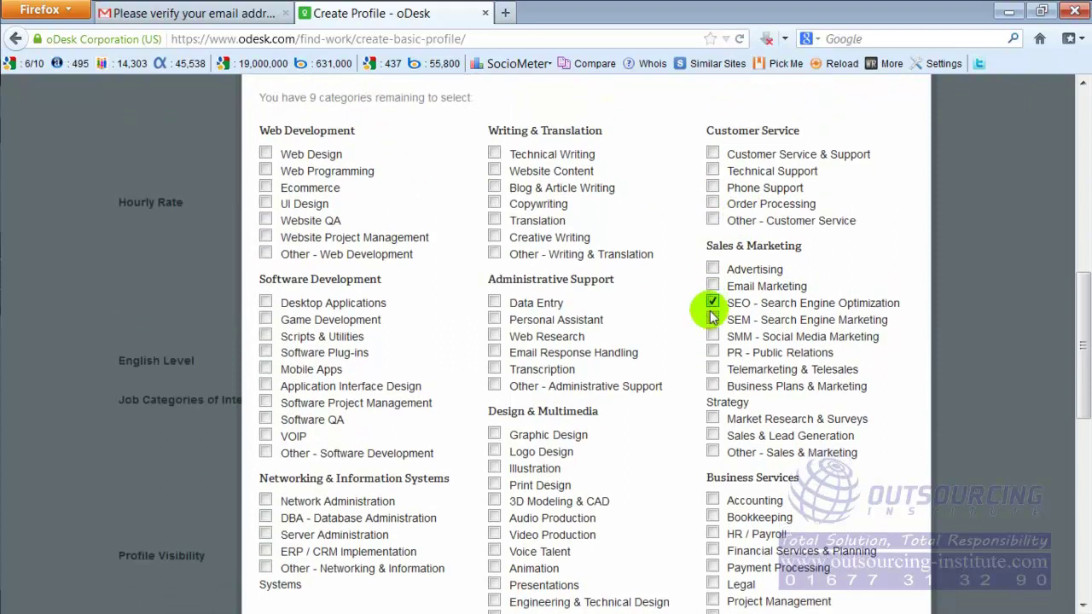
{"action": "scroll", "coordinate": [712, 315], "scroll_direction": "down", "scroll_amount": 5}
{"action": "left_click", "coordinate": [317, 434]}
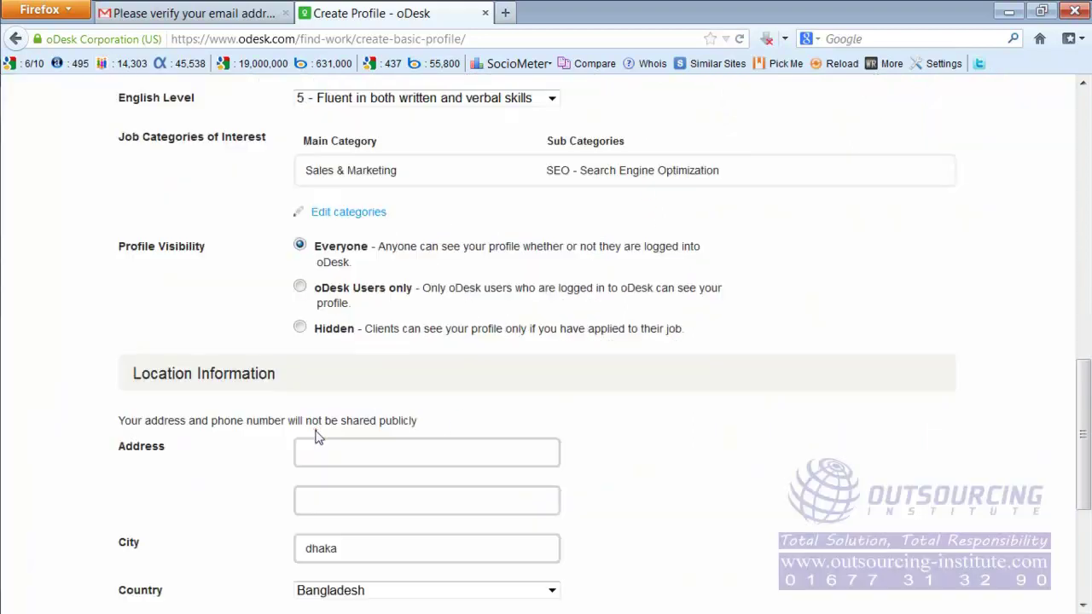
{"action": "left_click", "coordinate": [475, 384]}
Step: Zoom the form in with Ctrl+plus and scroll down to Location Information
{"action": "scroll", "coordinate": [474, 384], "scroll_direction": "up", "scroll_amount": 2}
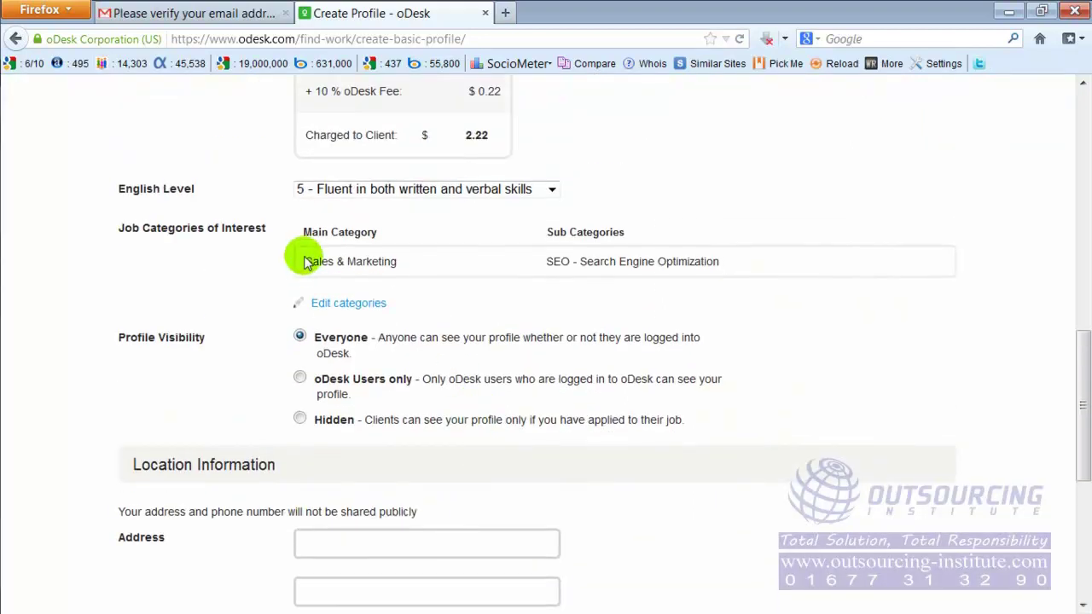
{"action": "left_click_drag", "start_coordinate": [553, 262], "coordinate": [531, 265]}
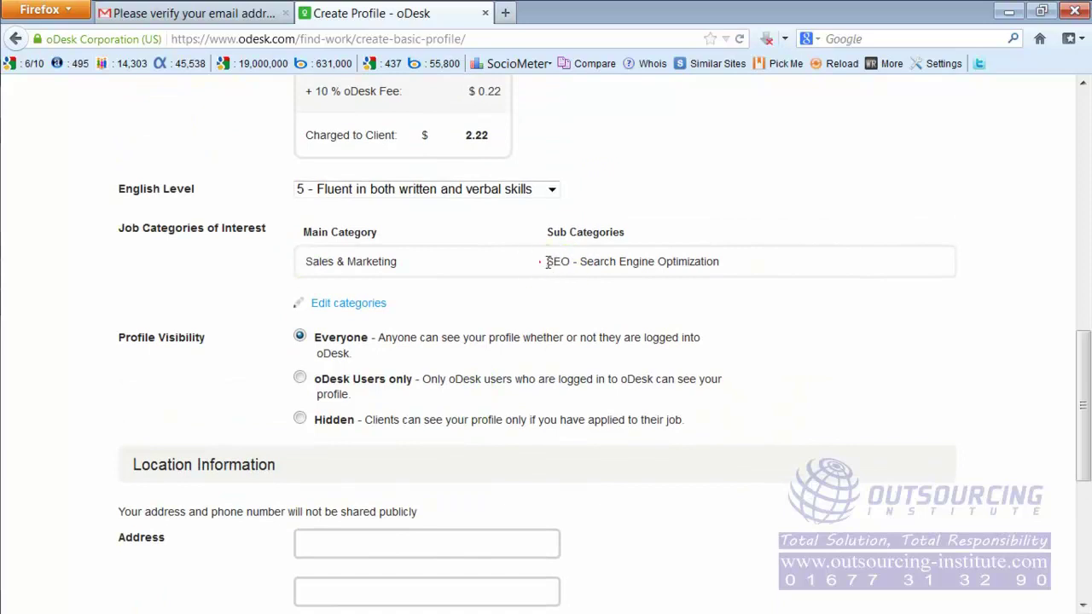
{"action": "left_click", "coordinate": [593, 262]}
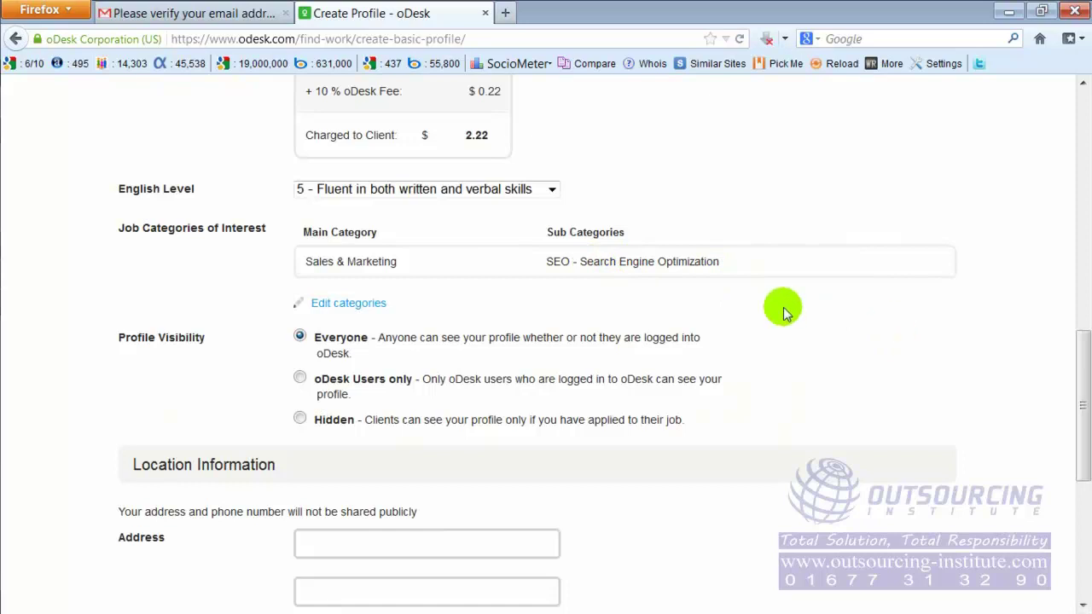
{"action": "key", "text": "ctrl+plus"}
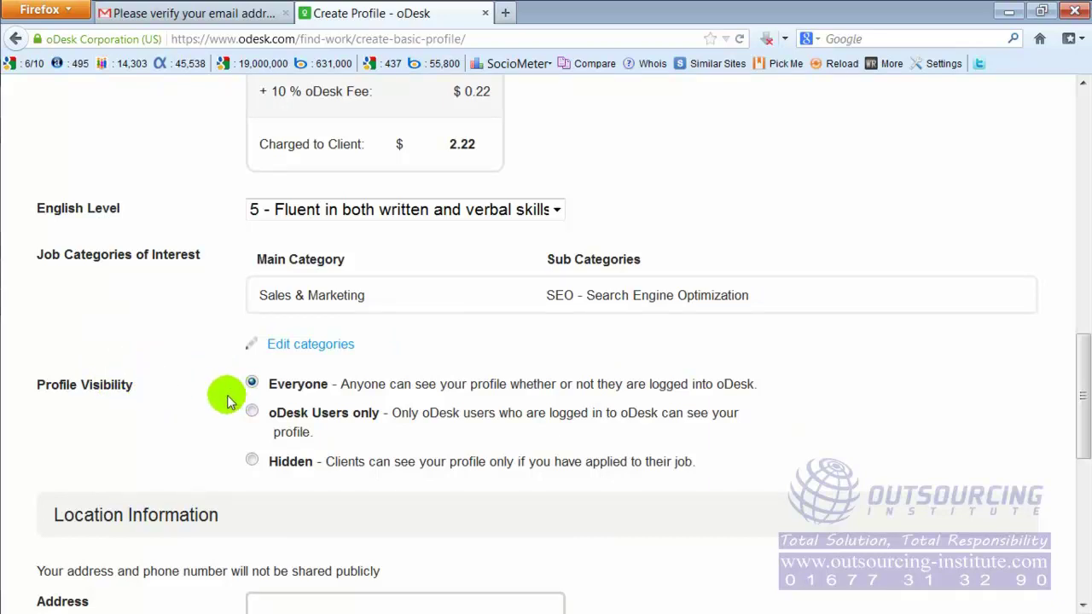
{"action": "scroll", "coordinate": [205, 397], "scroll_direction": "down", "scroll_amount": 1}
{"action": "scroll", "coordinate": [204, 396], "scroll_direction": "down", "scroll_amount": 2}
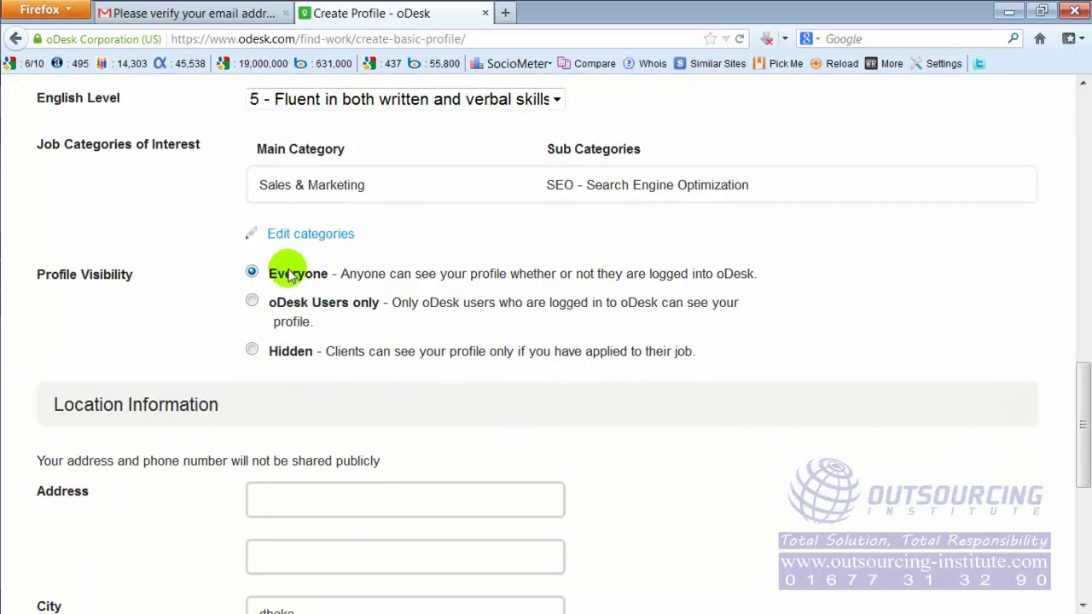
{"action": "scroll", "coordinate": [381, 358], "scroll_direction": "down", "scroll_amount": 1}
{"action": "scroll", "coordinate": [380, 358], "scroll_direction": "down", "scroll_amount": 5}
Step: Enter the street address and area name in the two address lines
{"action": "left_click", "coordinate": [341, 282]}
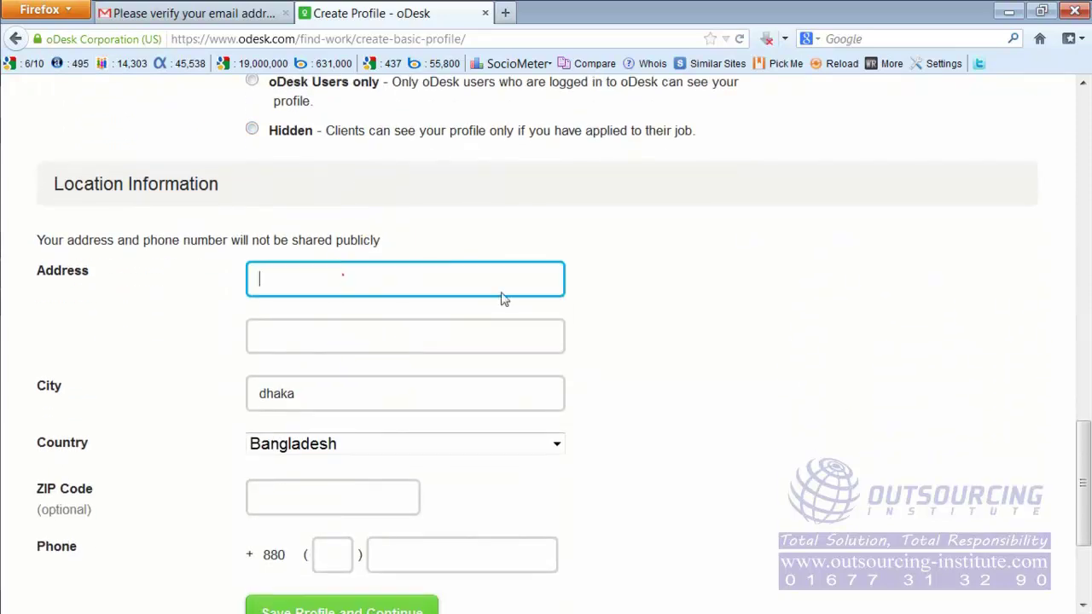
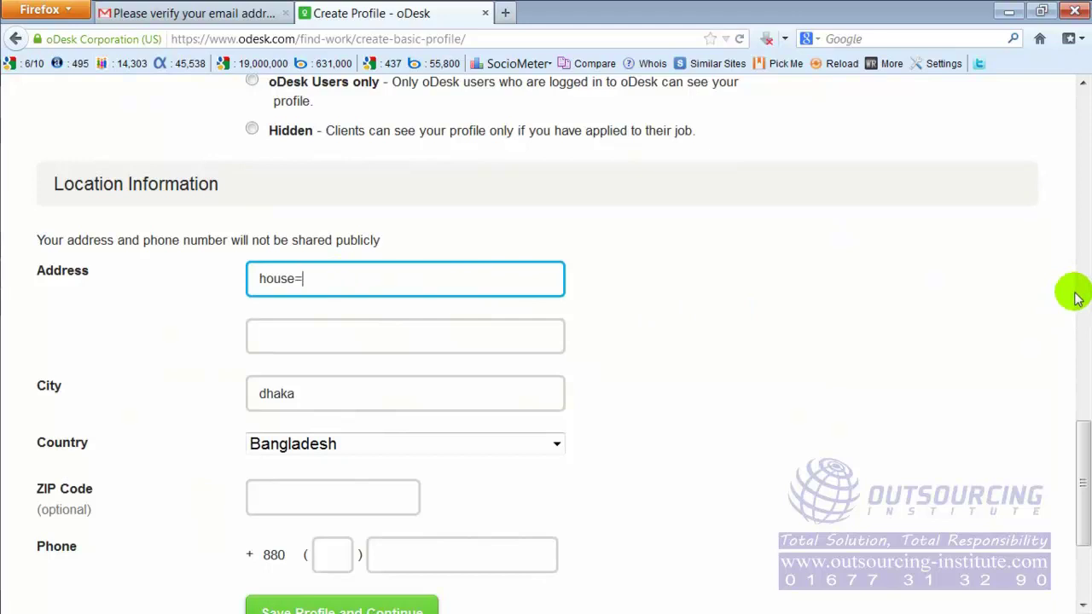
{"action": "key", "text": "Tab"}
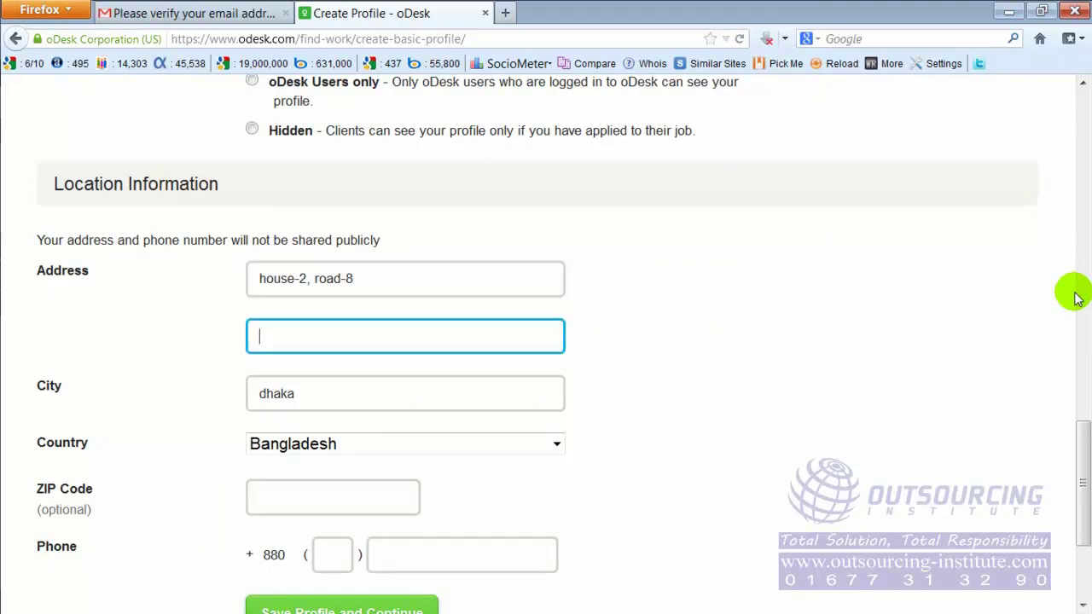
{"action": "key", "text": "Tab"}
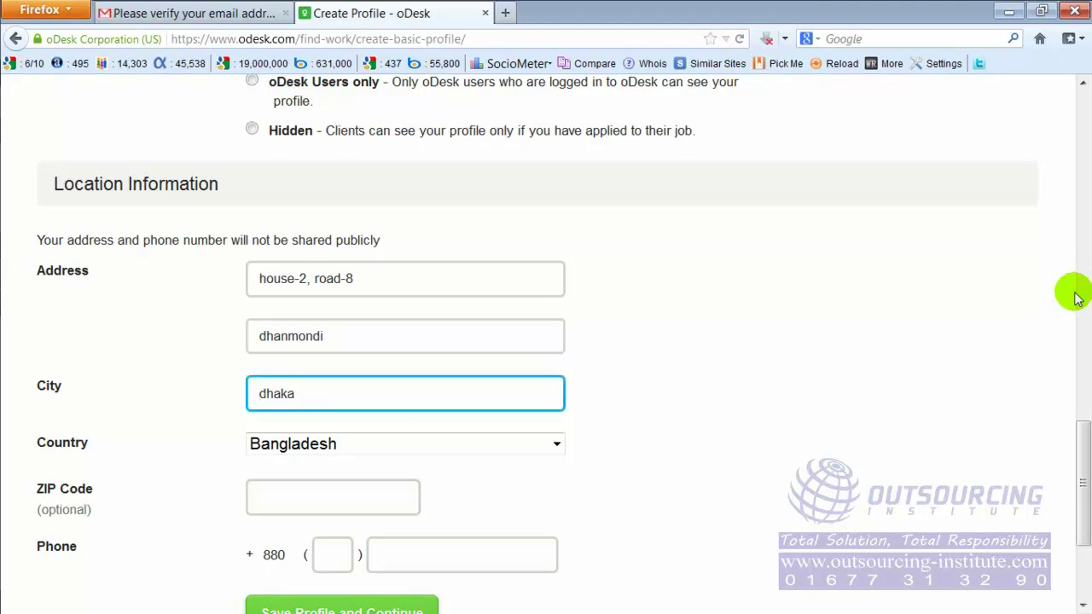
Step: Enter a ZIP code, then clear the ZIP Code field and open a new Firefox tab
{"action": "key", "text": "Tab"}
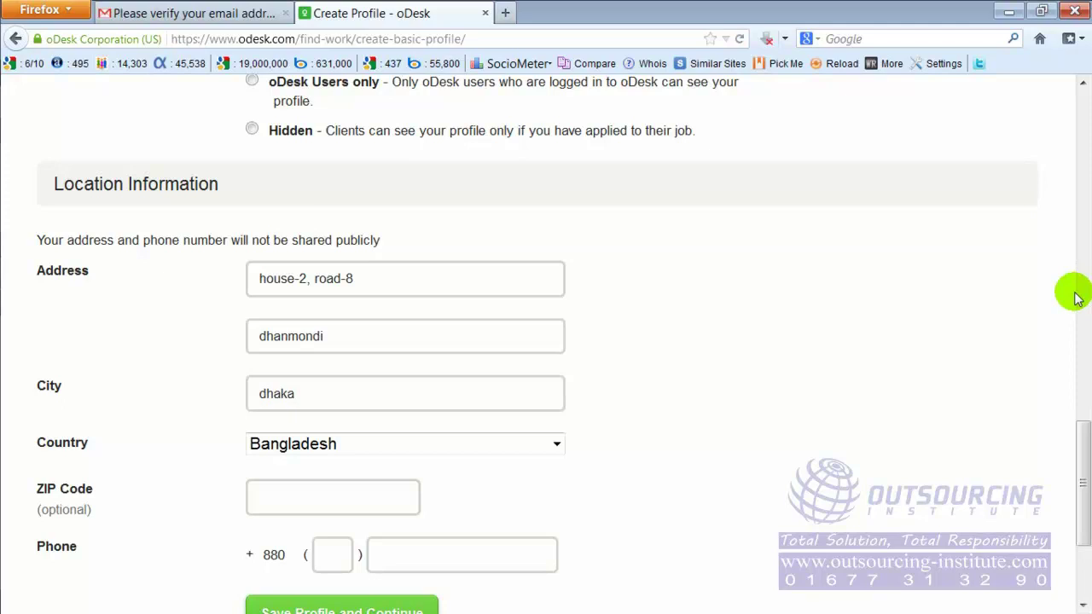
{"action": "key", "text": "Tab"}
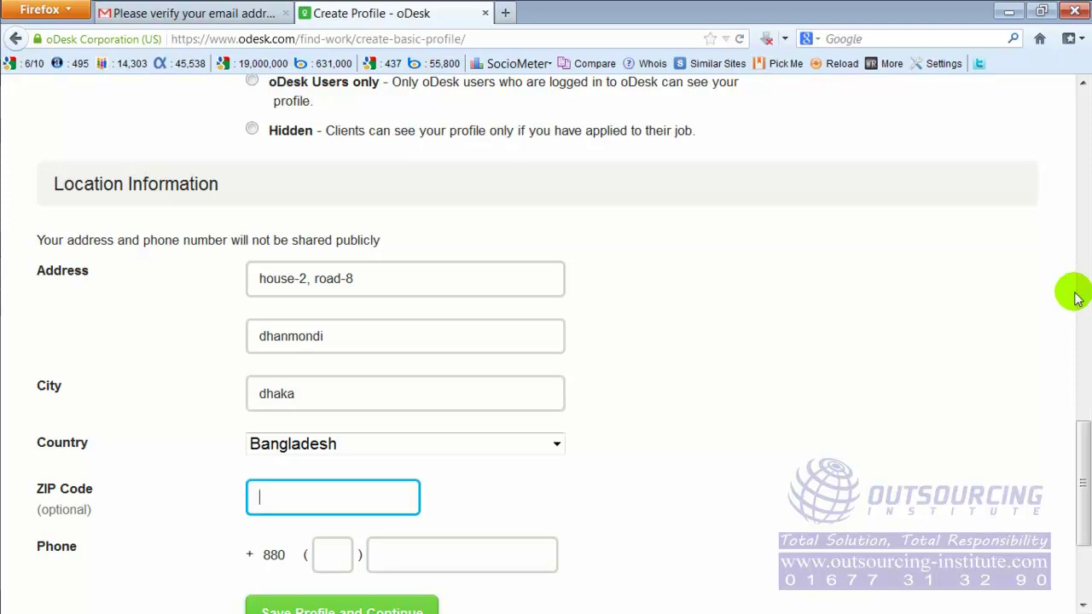
{"action": "type", "text": "4"}
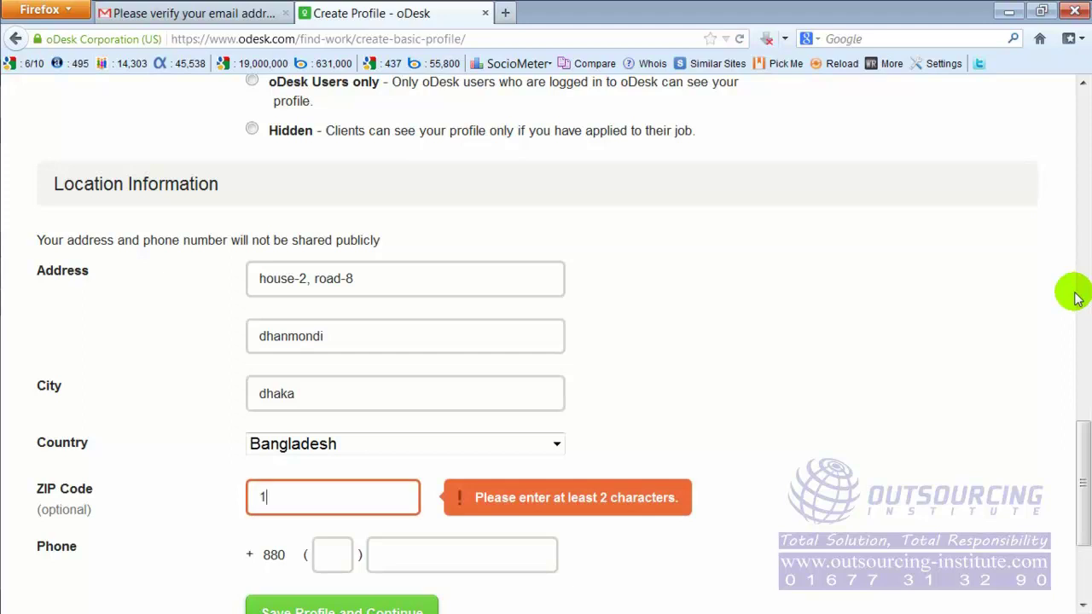
{"action": "type", "text": "200"}
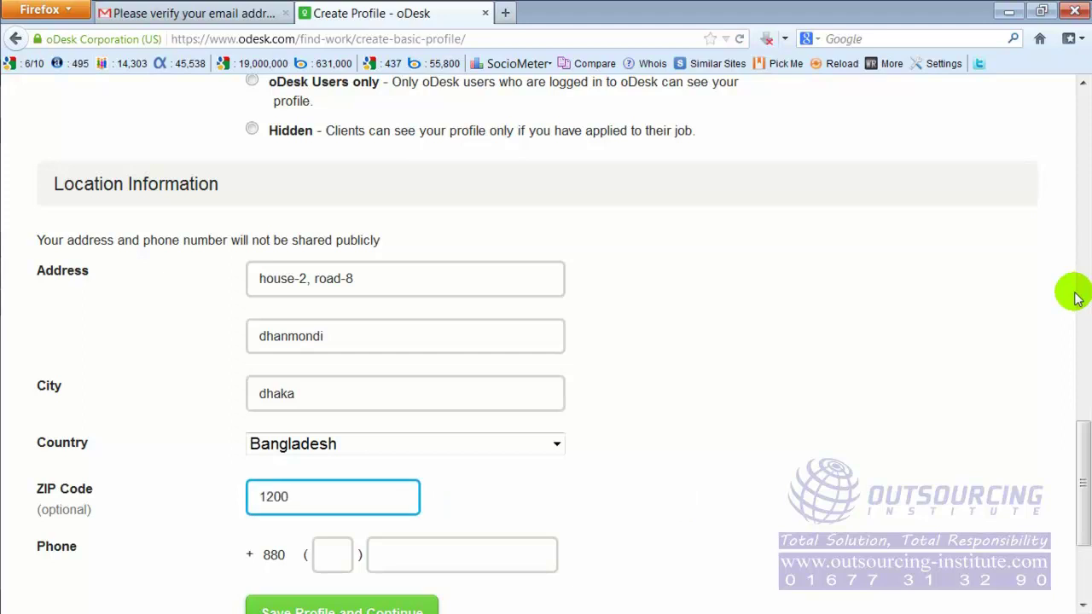
{"action": "type", "text": "8"}
{"action": "key", "text": "BackSpace"}
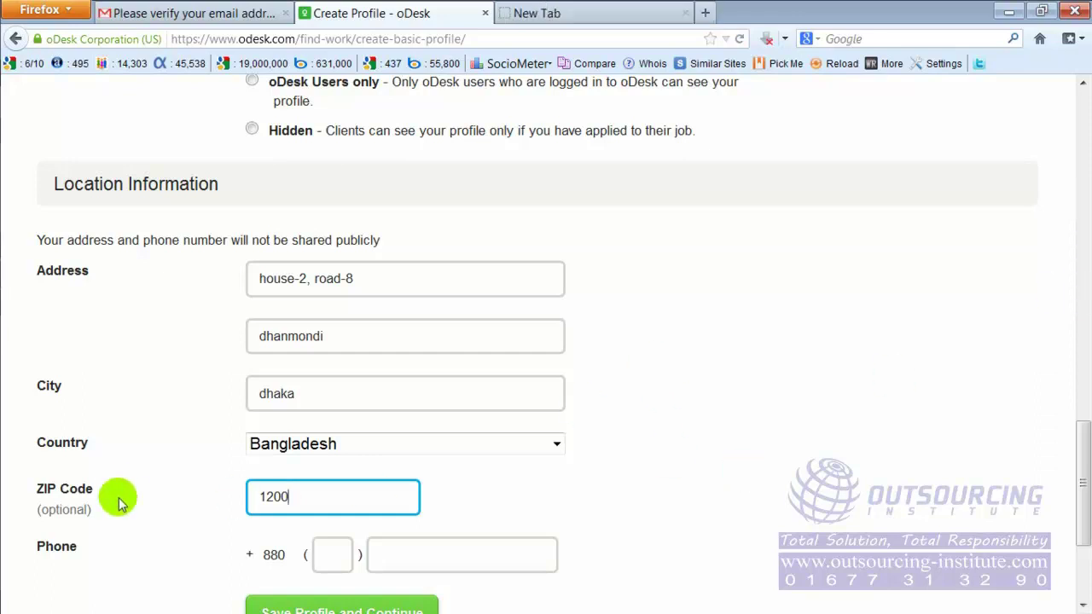
{"action": "double_click", "coordinate": [302, 496]}
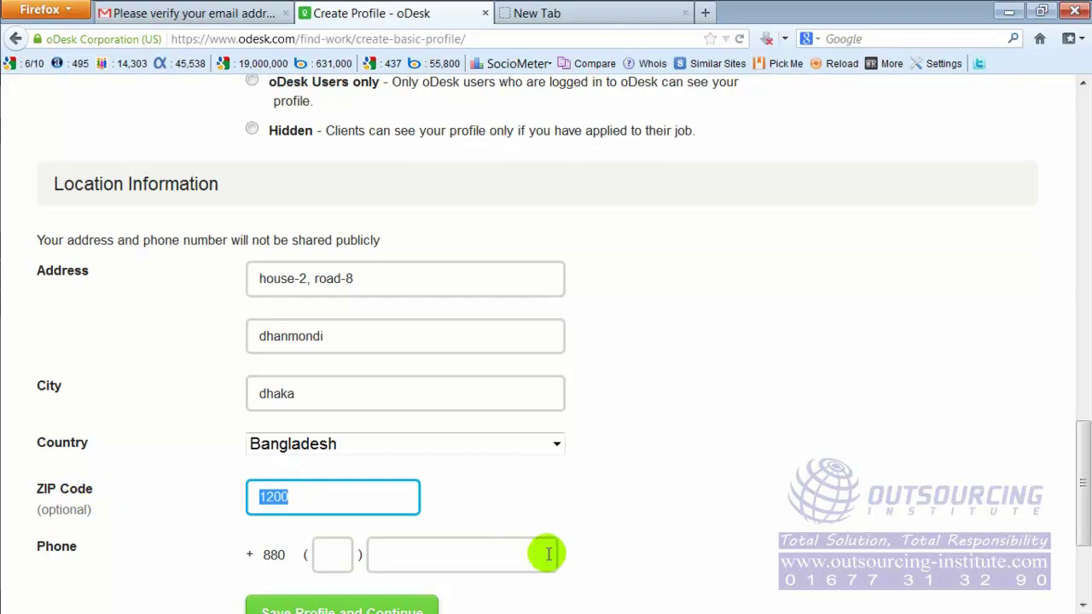
{"action": "key", "text": "BackSpace"}
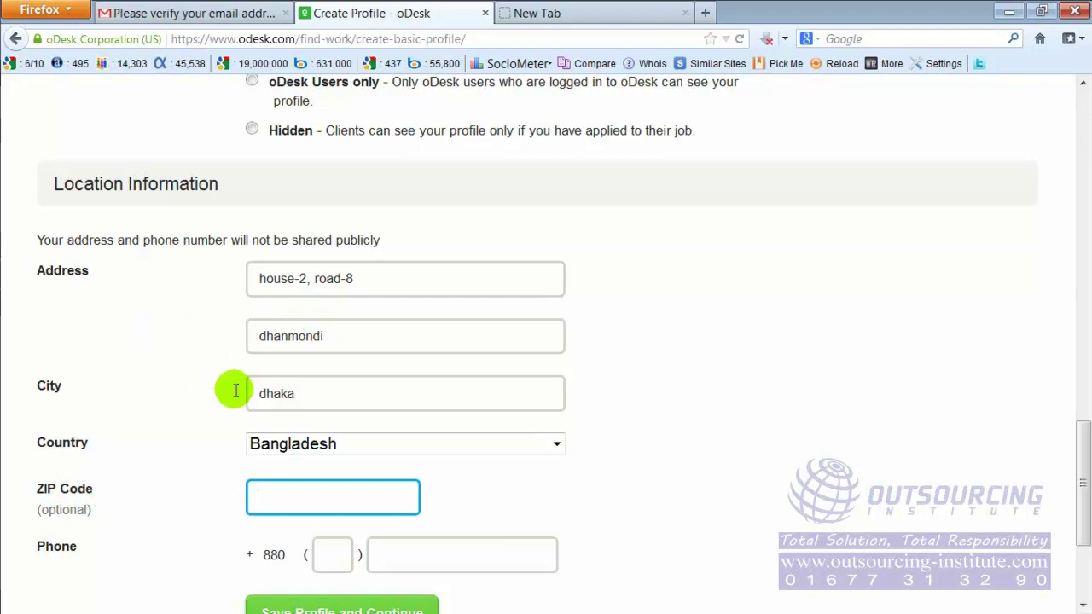
{"action": "left_click", "coordinate": [325, 339]}
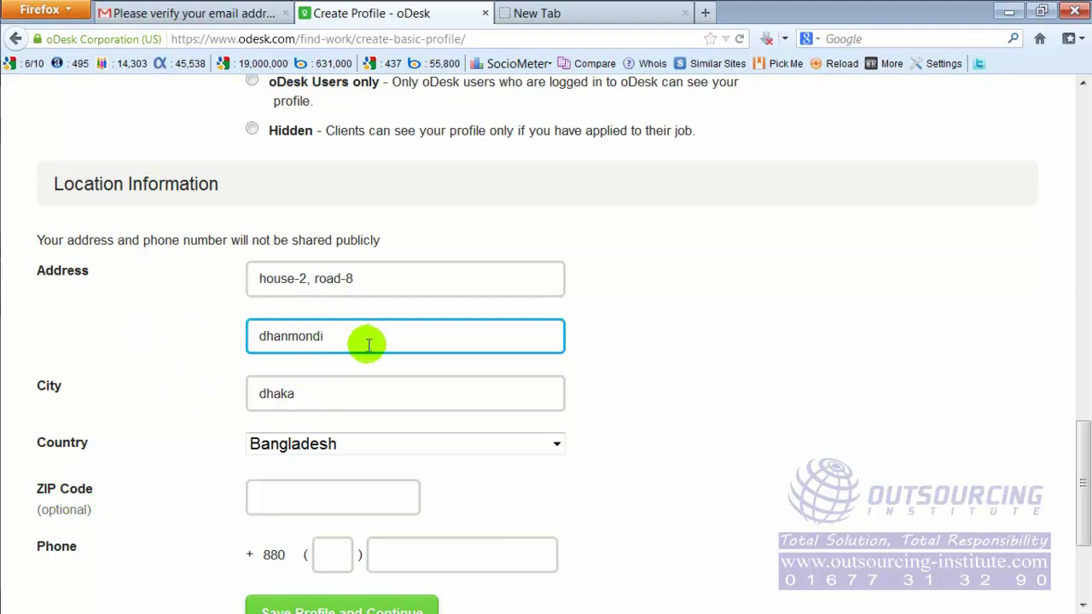
{"action": "left_click", "coordinate": [546, 13]}
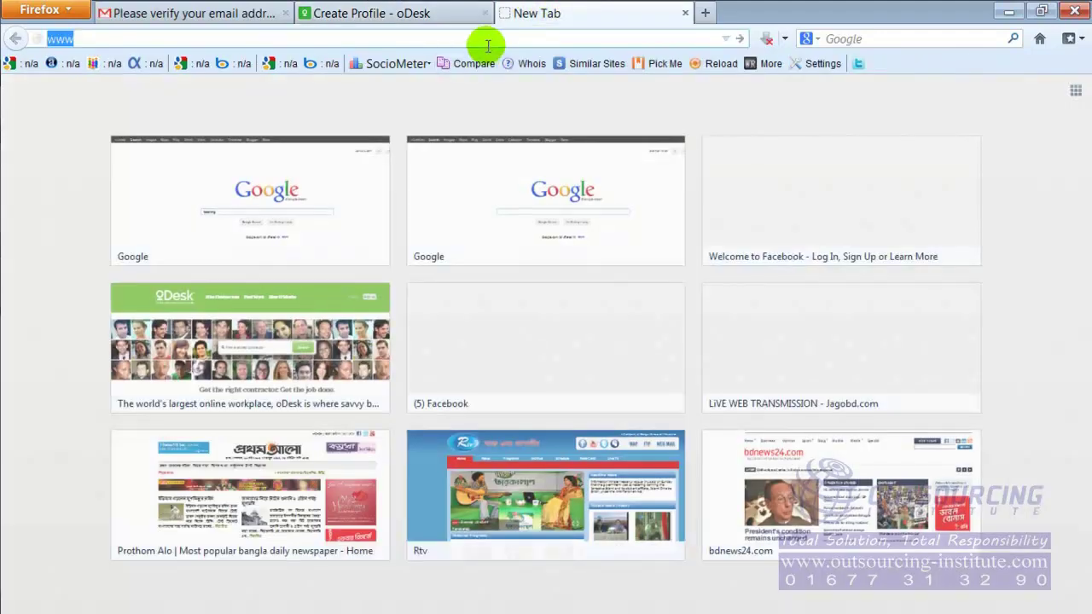
Step: Google 'zip code of dhanmondi dhaka', select the 1209 postcode, and return to the oDesk tab
{"action": "left_click", "coordinate": [547, 211]}
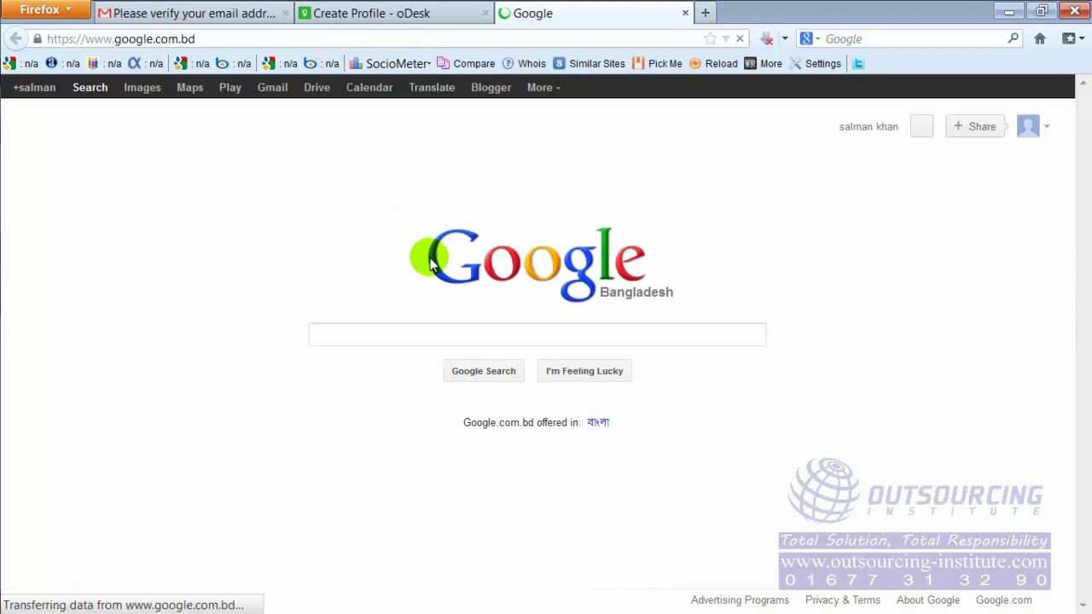
{"action": "left_click", "coordinate": [477, 336]}
{"action": "type", "text": "zip code o"}
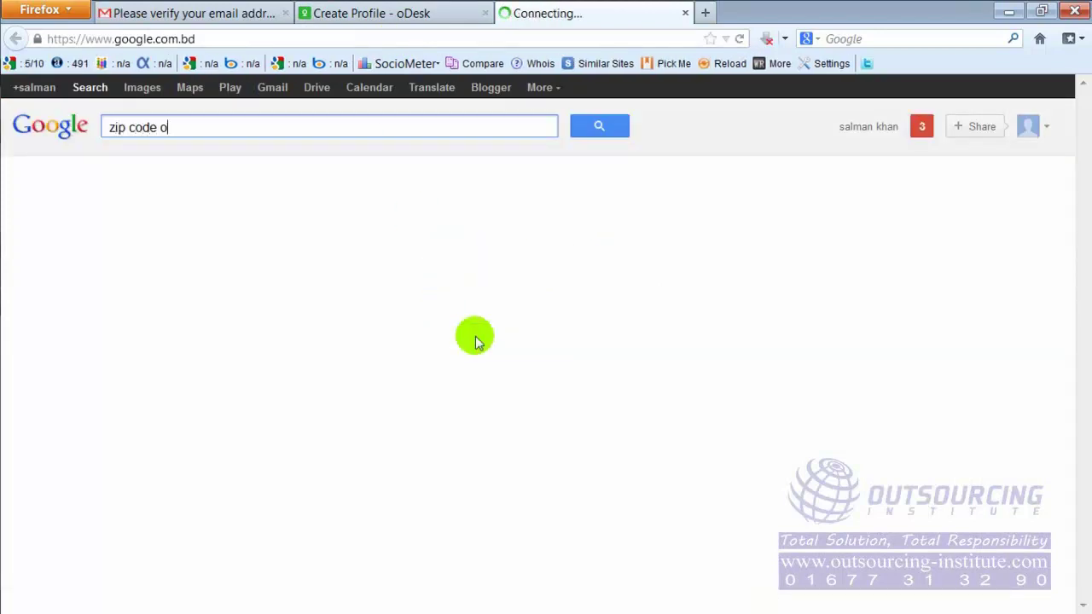
{"action": "type", "text": "f dhanmondi "}
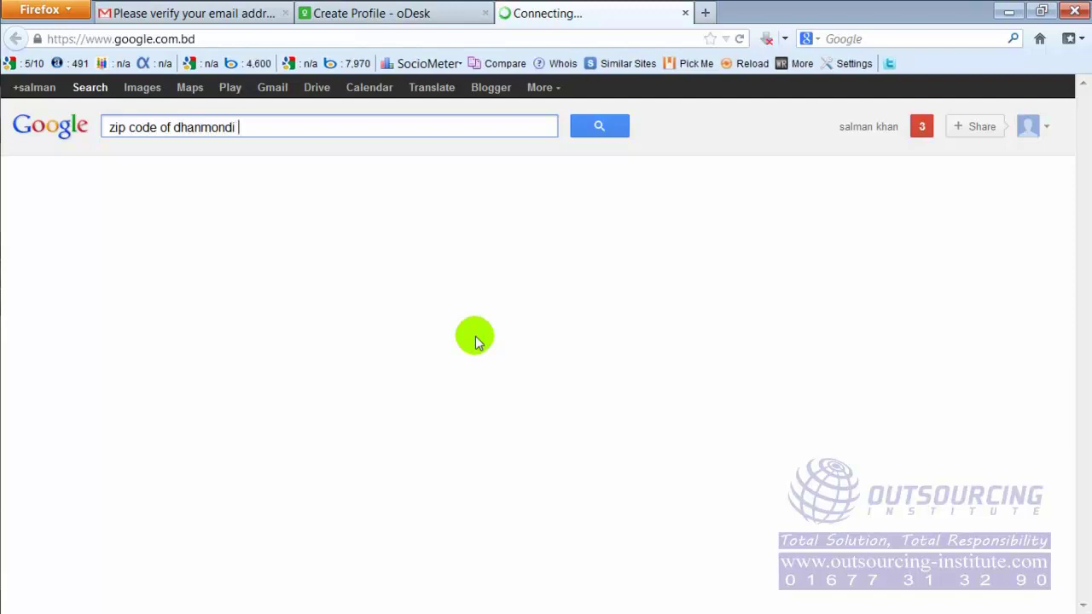
{"action": "type", "text": "dhaka"}
{"action": "key", "text": "Return"}
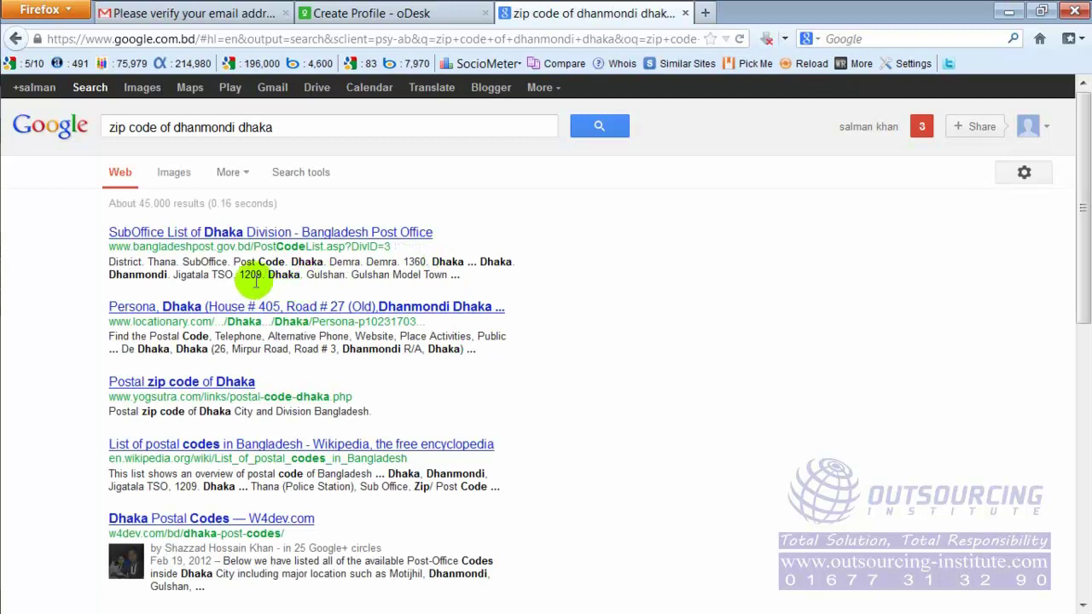
{"action": "left_click_drag", "start_coordinate": [252, 274], "coordinate": [262, 274]}
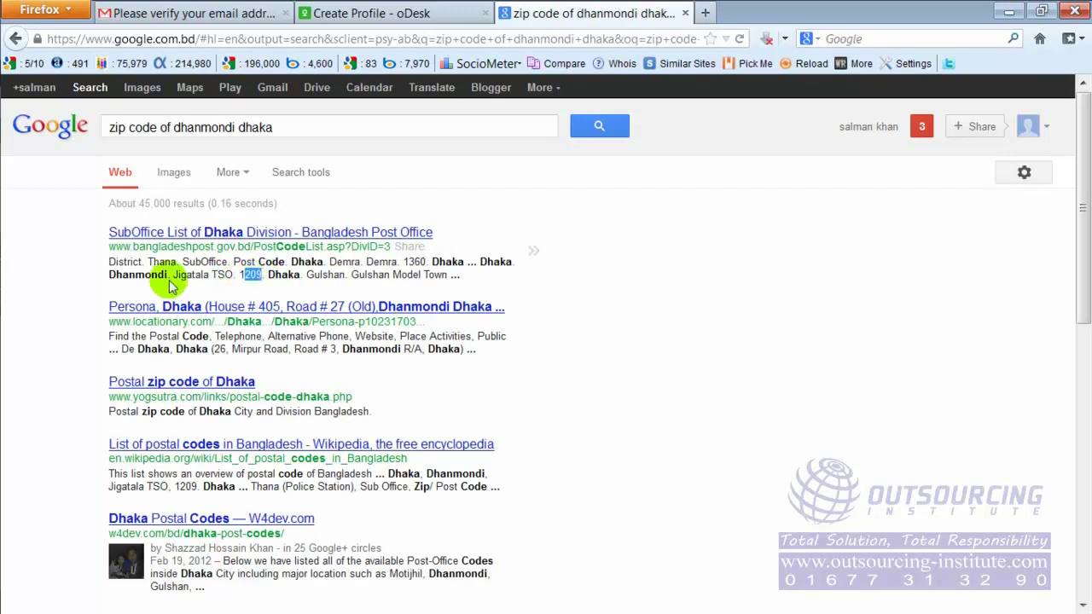
{"action": "left_click", "coordinate": [253, 284]}
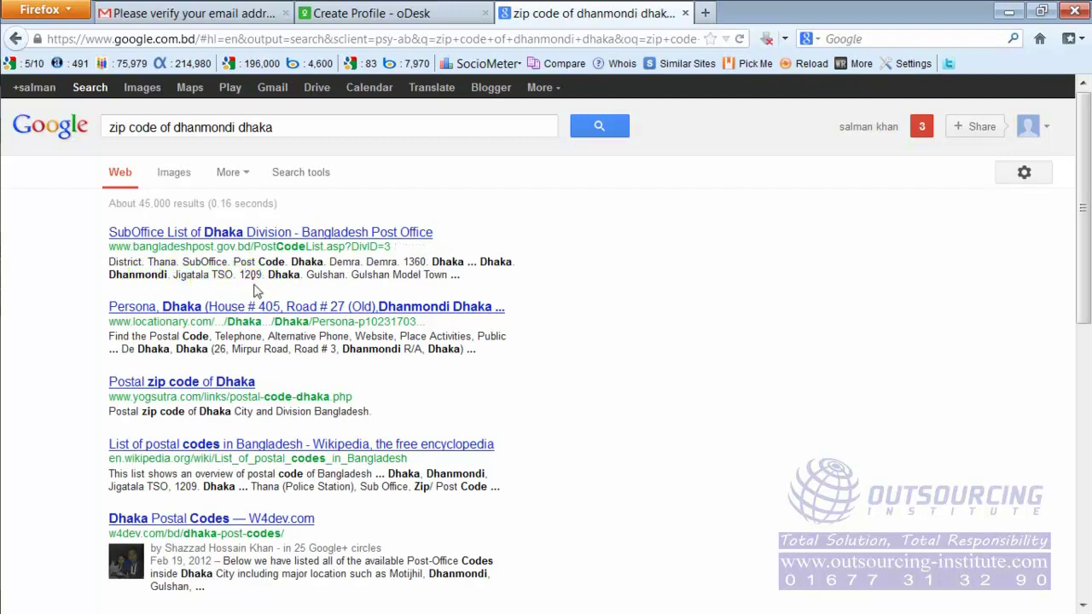
{"action": "double_click", "coordinate": [252, 274]}
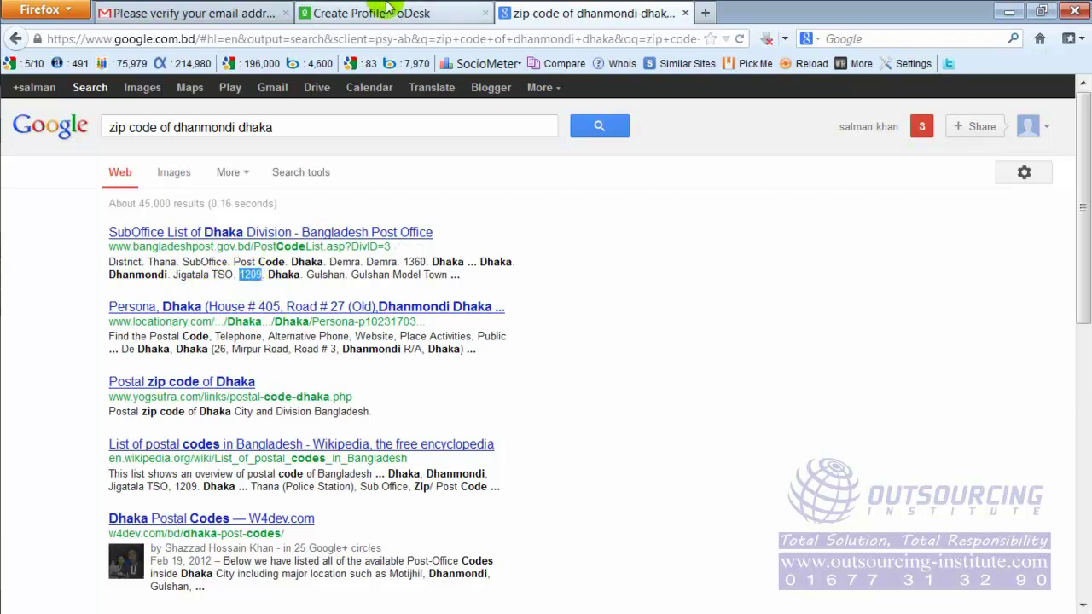
{"action": "left_click", "coordinate": [388, 13]}
Step: Enter 1209 in the profile's ZIP Code field
{"action": "left_click", "coordinate": [329, 501]}
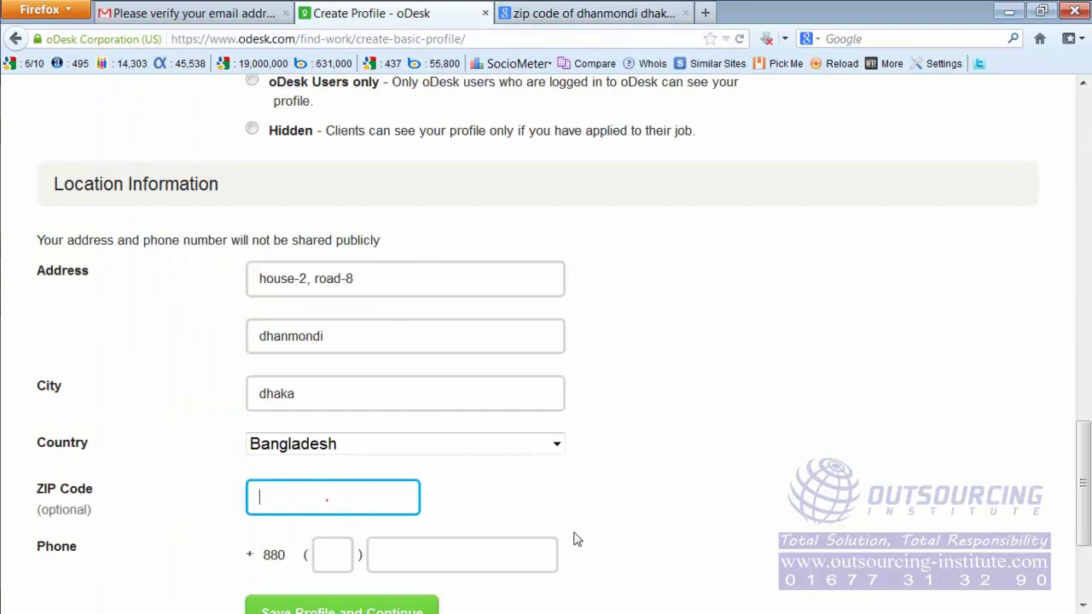
{"action": "type", "text": "1209"}
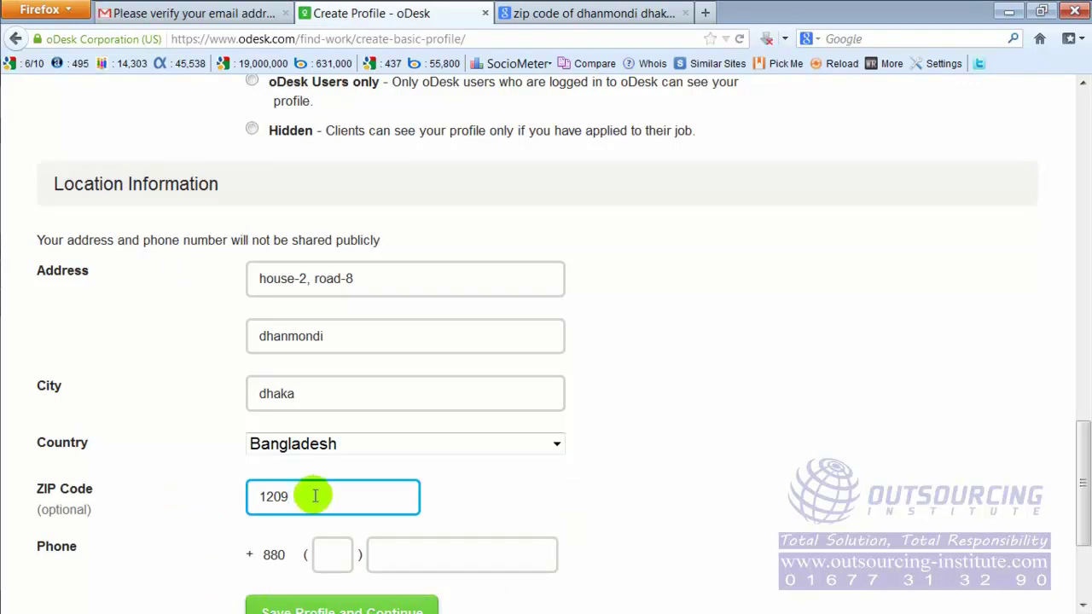
{"action": "scroll", "coordinate": [315, 496], "scroll_direction": "down", "scroll_amount": 2}
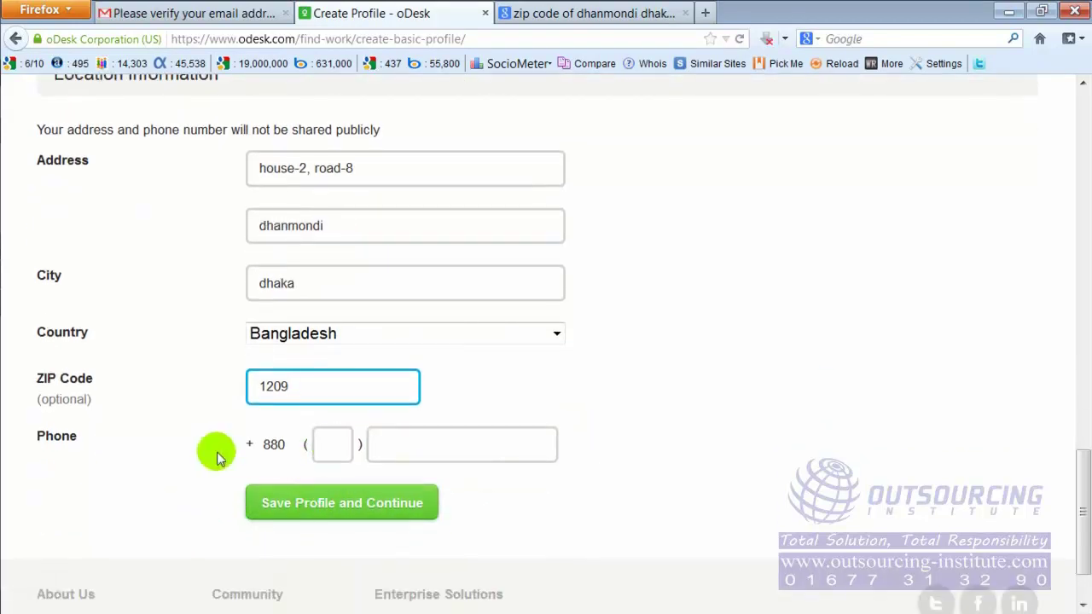
Step: Enter the phone area code and the local phone number after the +880 prefix
{"action": "left_click", "coordinate": [330, 442]}
{"action": "left_click", "coordinate": [380, 444]}
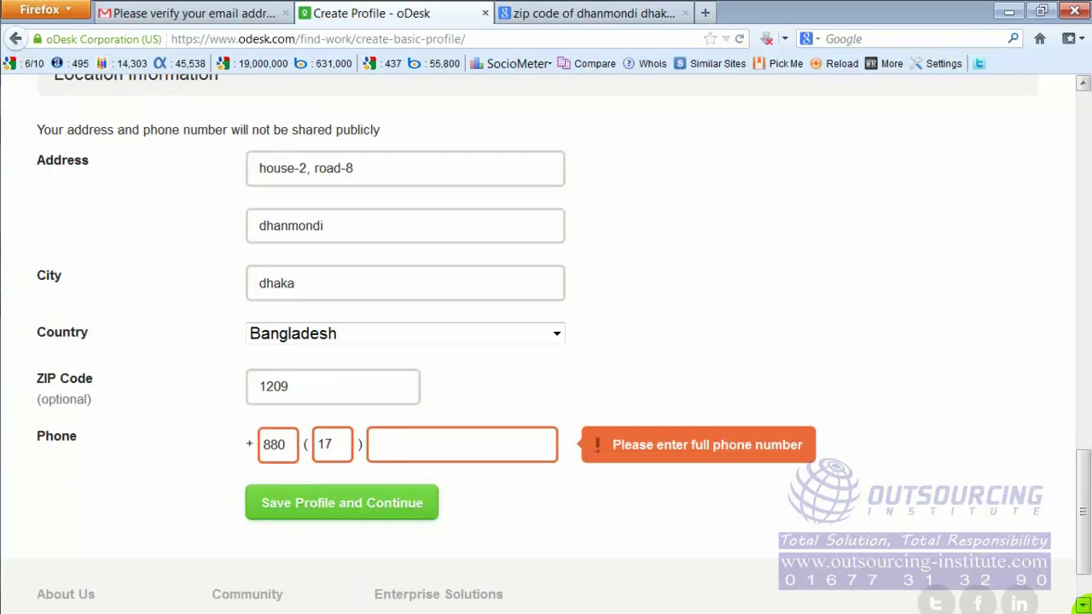
Step: Recheck the entered area code and phone number, then leave the phone fields
{"action": "left_click", "coordinate": [344, 445]}
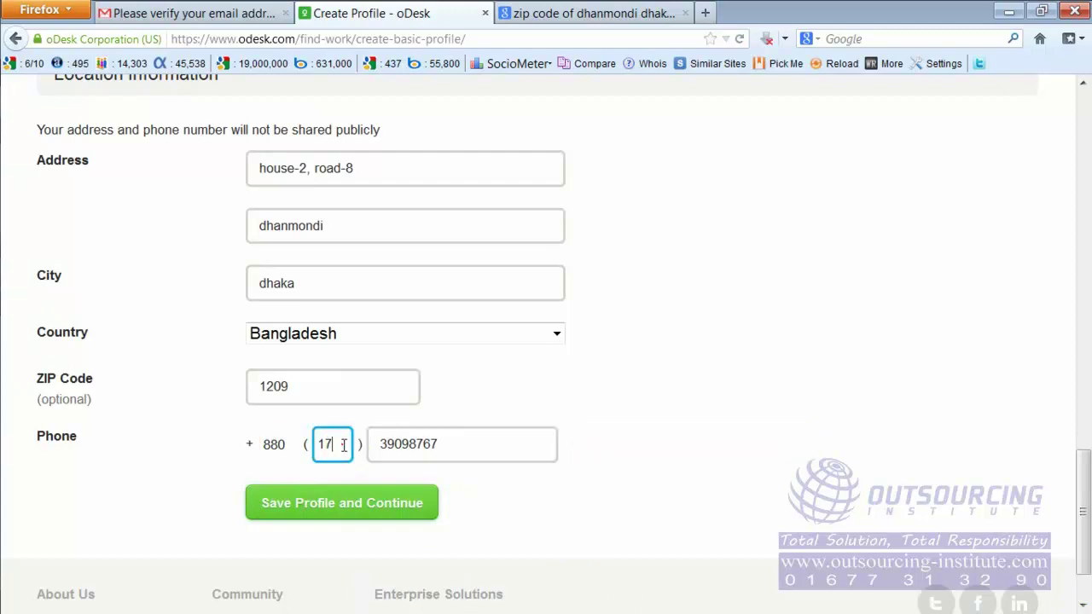
{"action": "double_click", "coordinate": [323, 443]}
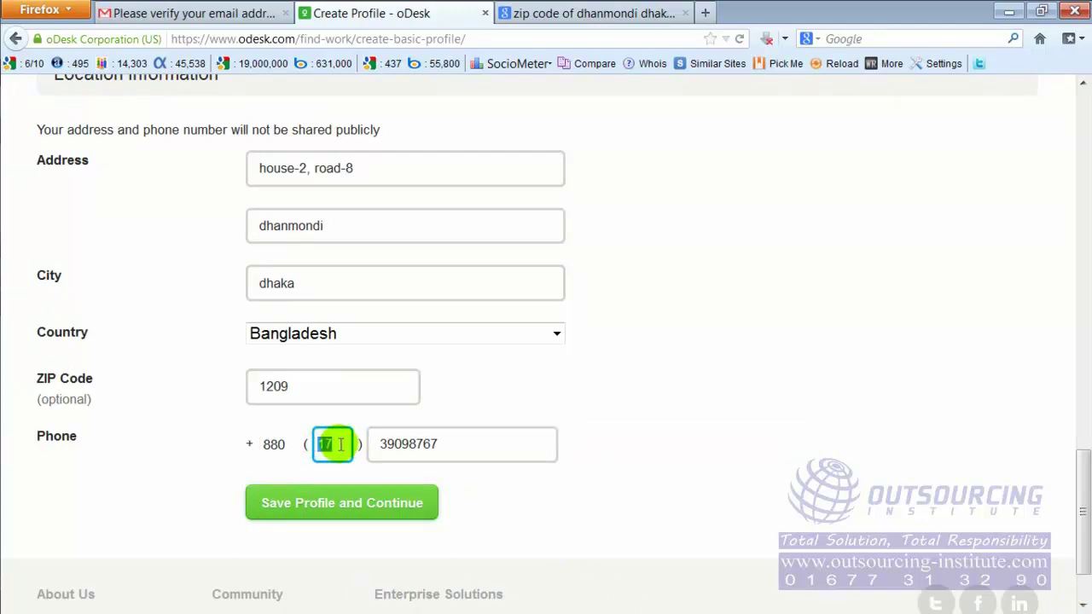
{"action": "left_click_drag", "start_coordinate": [375, 445], "coordinate": [453, 444]}
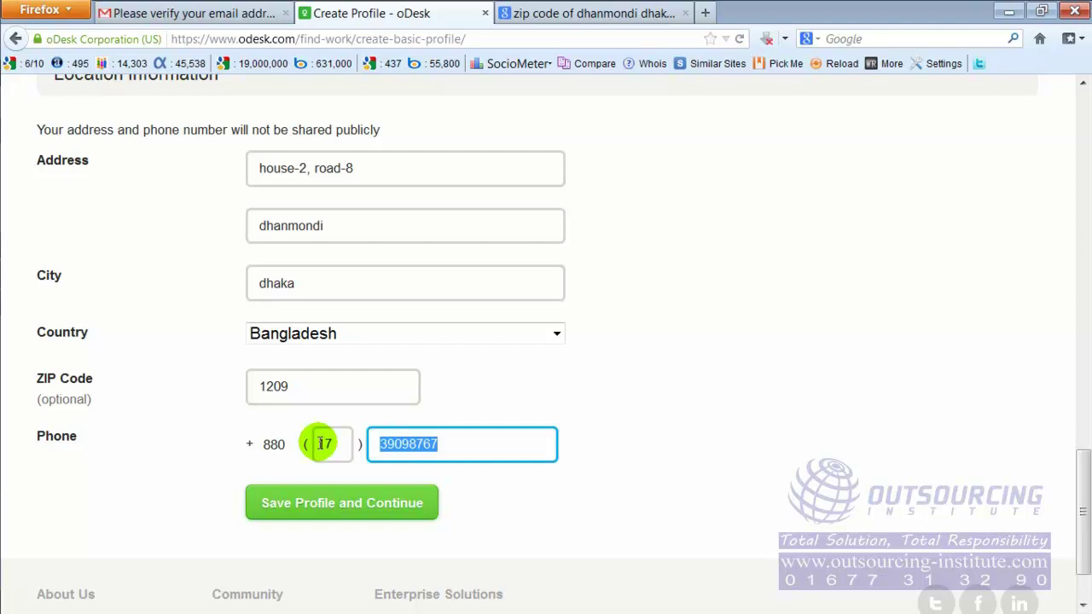
{"action": "left_click", "coordinate": [324, 444]}
{"action": "double_click", "coordinate": [324, 443]}
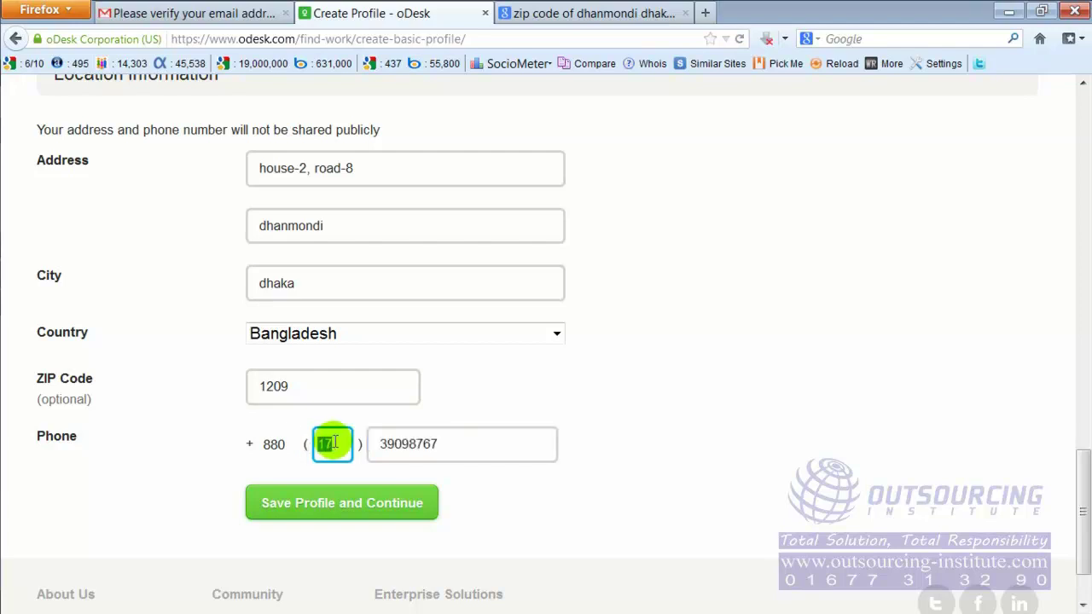
{"action": "left_click_drag", "start_coordinate": [388, 445], "coordinate": [458, 442]}
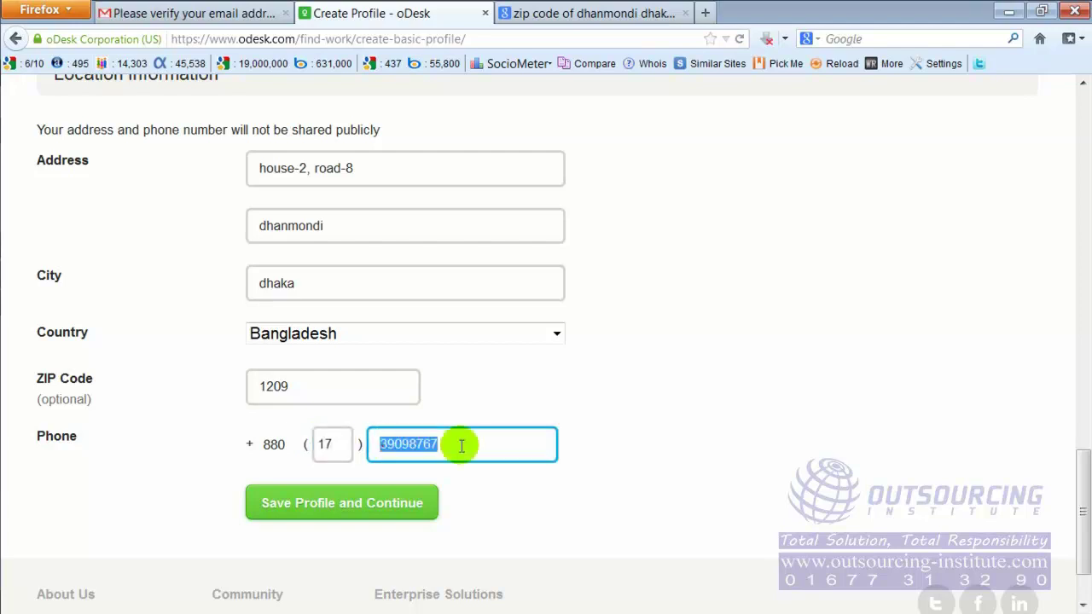
{"action": "left_click", "coordinate": [325, 442]}
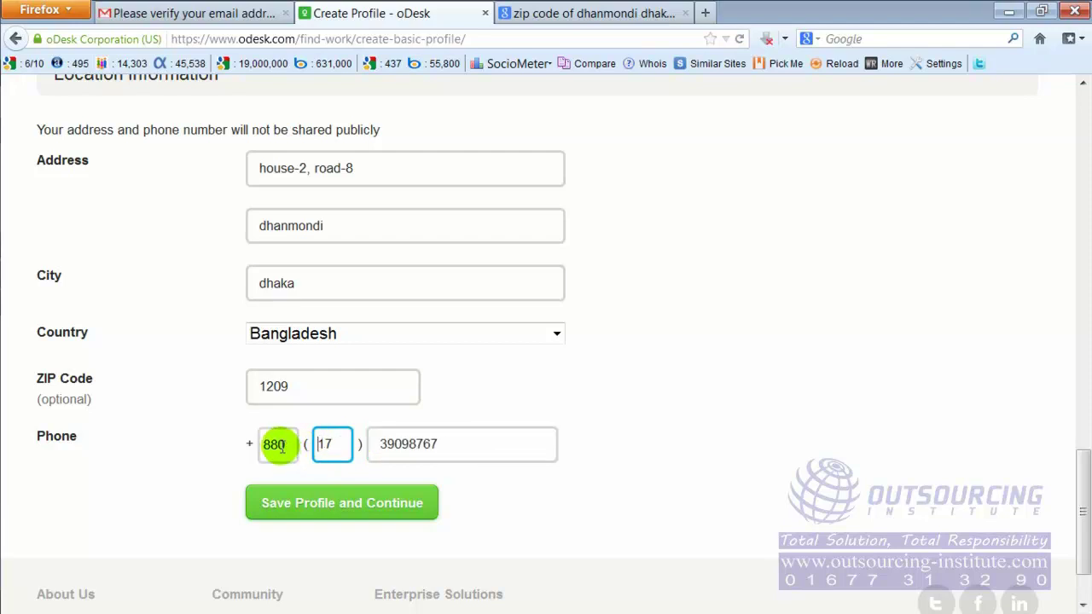
{"action": "left_click", "coordinate": [190, 487]}
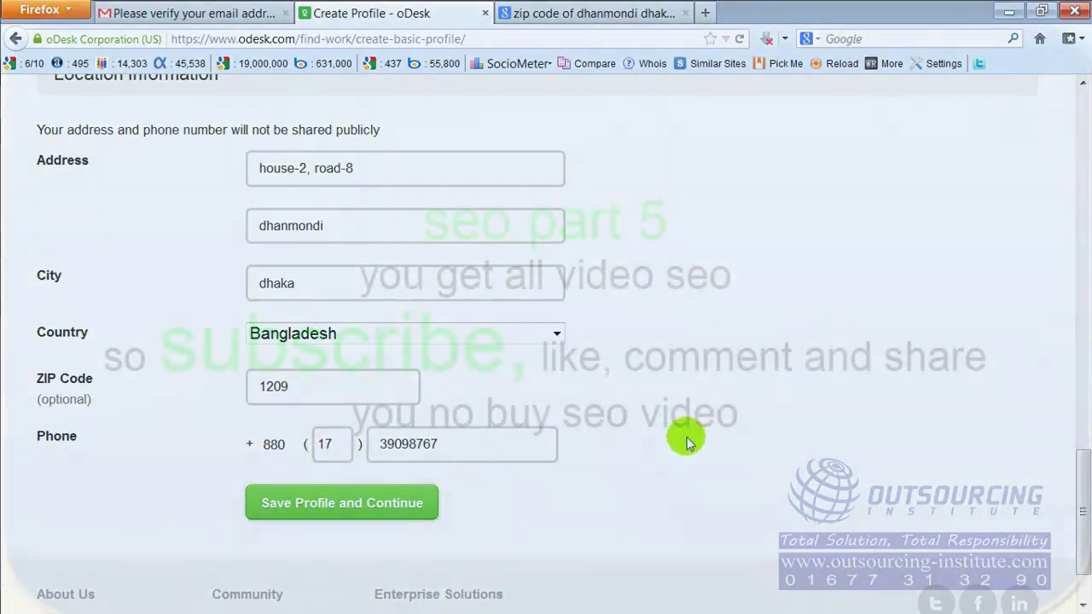
{"action": "scroll", "coordinate": [691, 442], "scroll_direction": "up", "scroll_amount": 15}
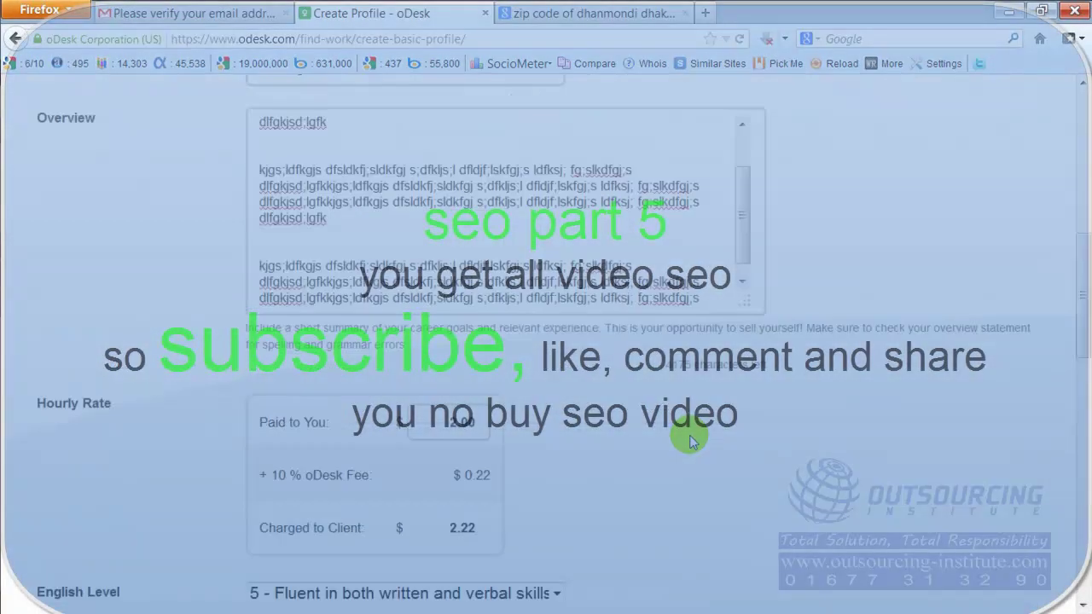